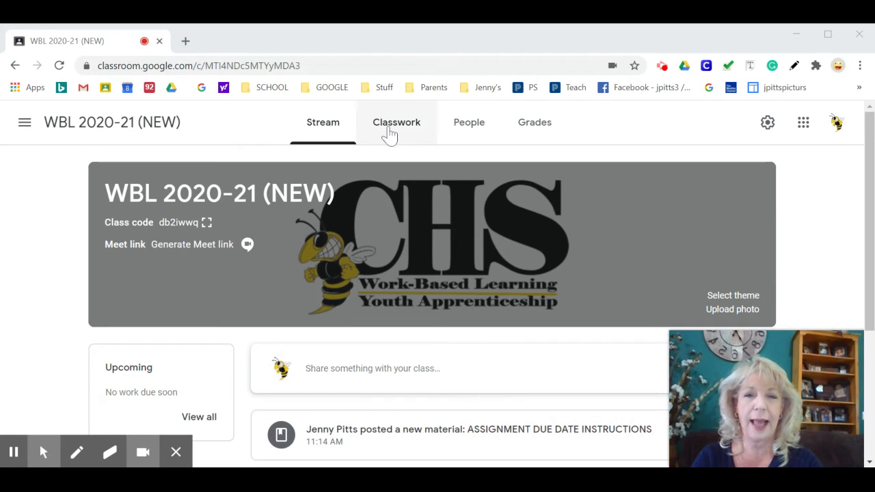
- Open the "TIME CARDS -- DUE MONTHLY ON THE 10TH" topic from the class's classwork
click(389, 129)
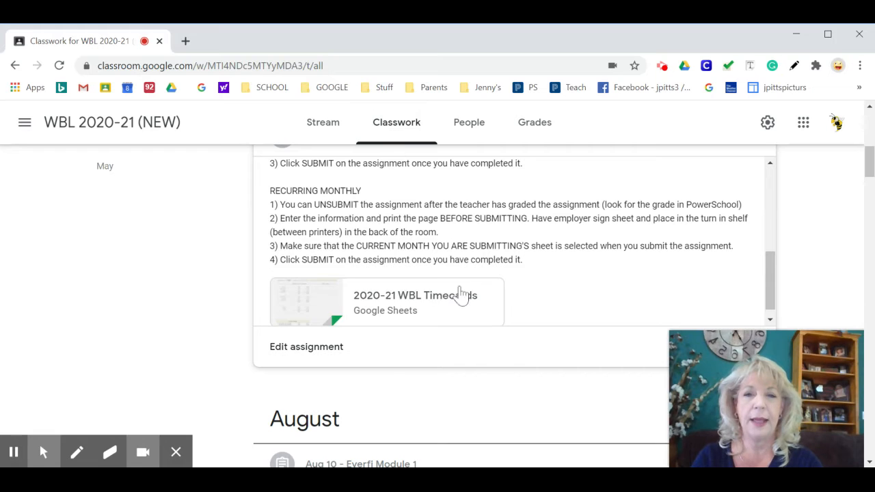
scroll(457, 287, up, 5)
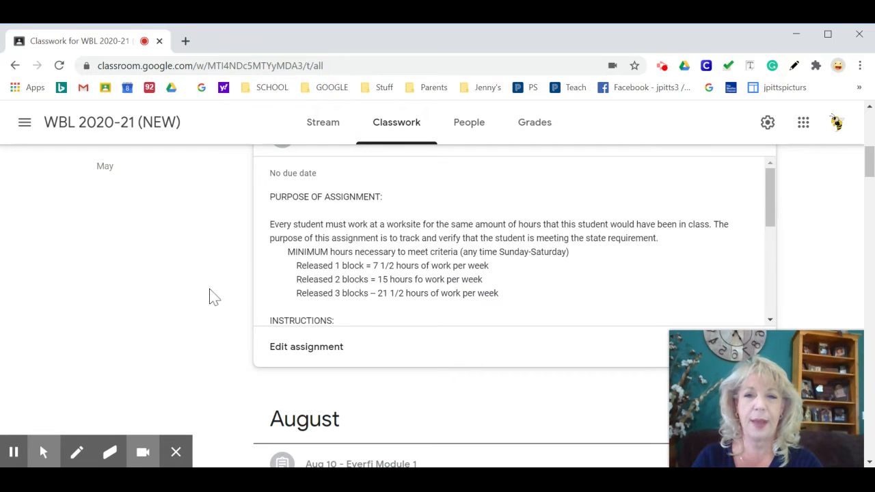
scroll(210, 295, up, 5)
scroll(212, 296, up, 3)
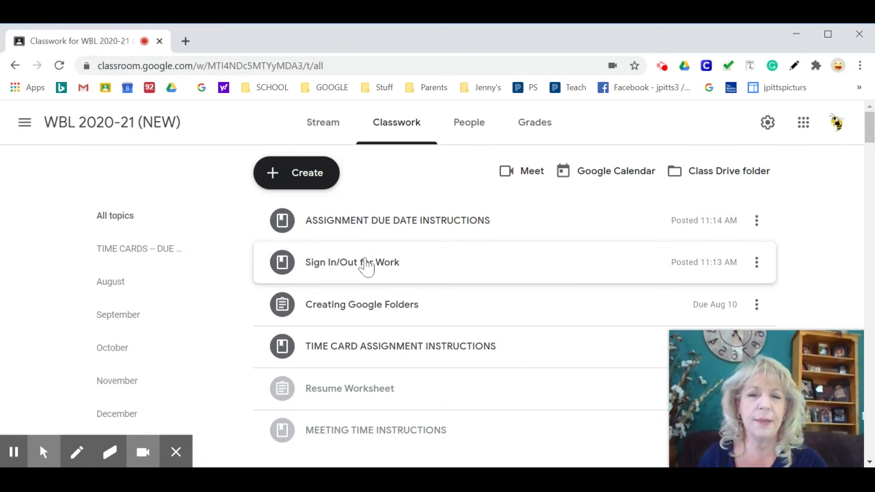
scroll(387, 312, down, 1)
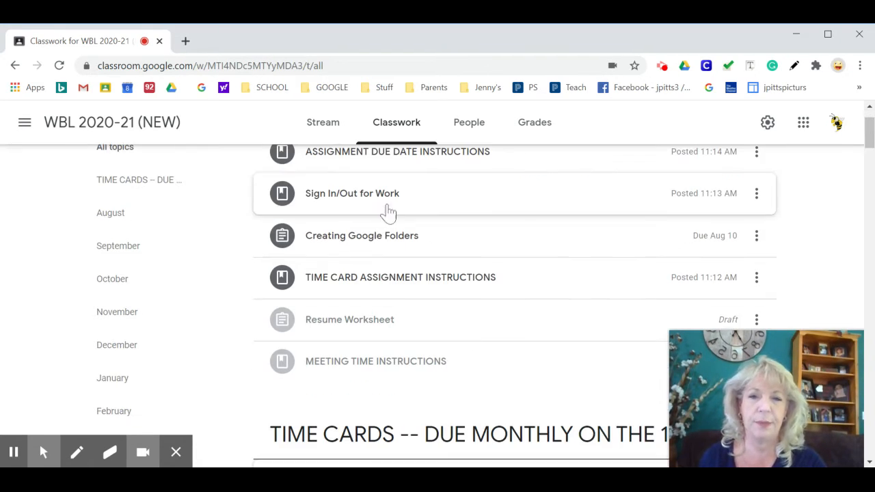
scroll(369, 241, down, 3)
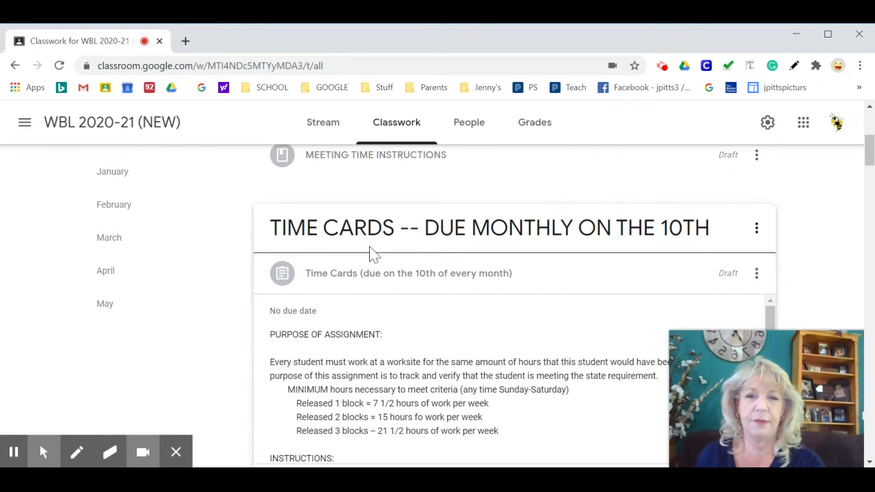
click(328, 229)
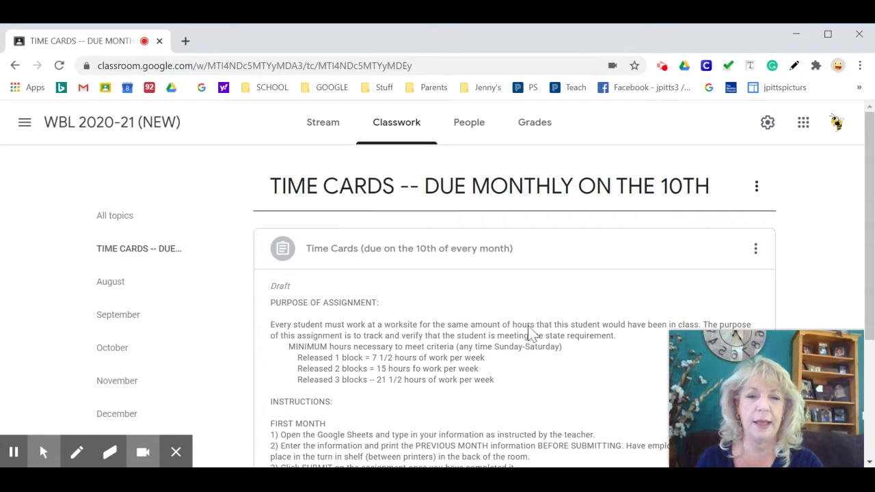
- Review the time card assignment instructions and open the attached 2020-21 WBL Timecards spreadsheet
scroll(527, 321, down, 2)
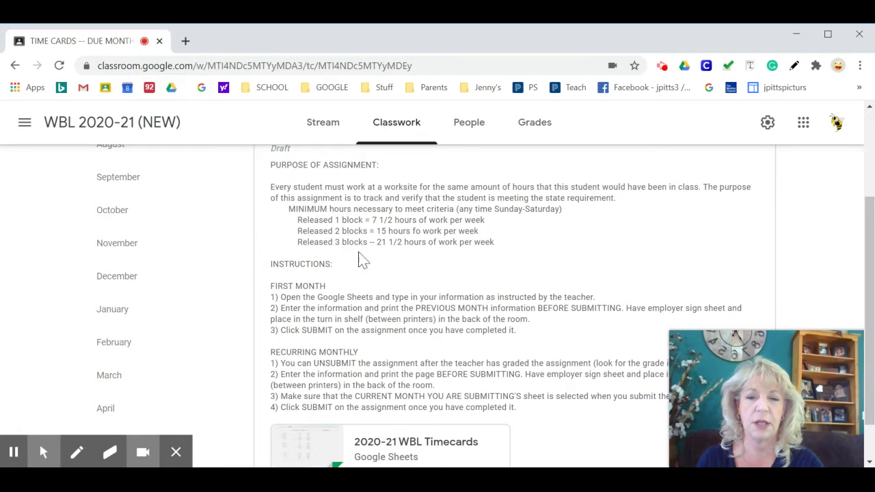
scroll(372, 280, down, 1)
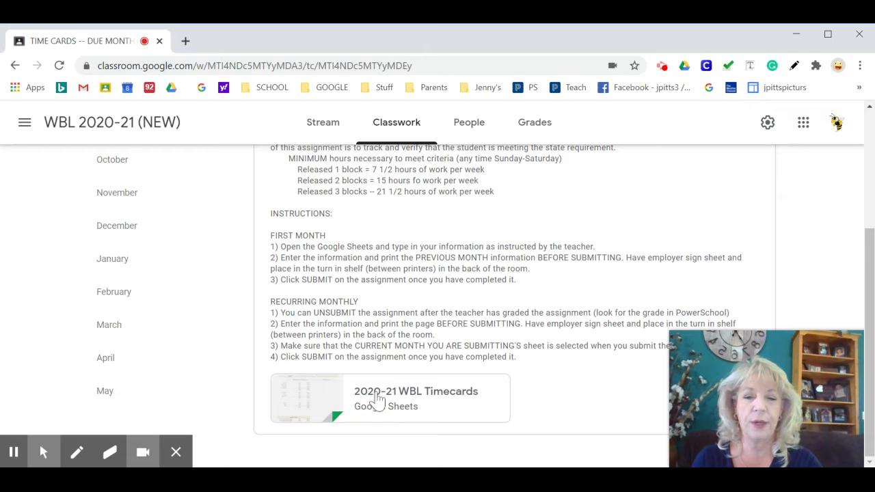
click(378, 400)
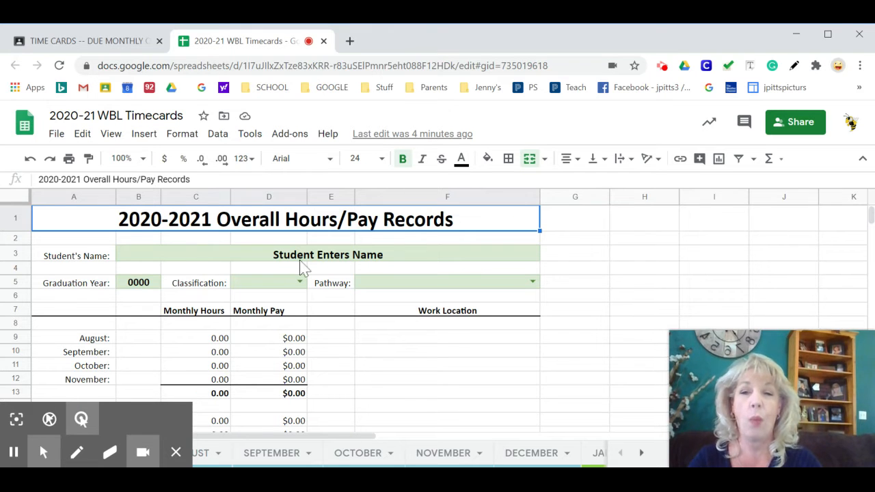
- Enter the student's full name and set the graduation year to 2021 on the overall hours/pay record
click(317, 258)
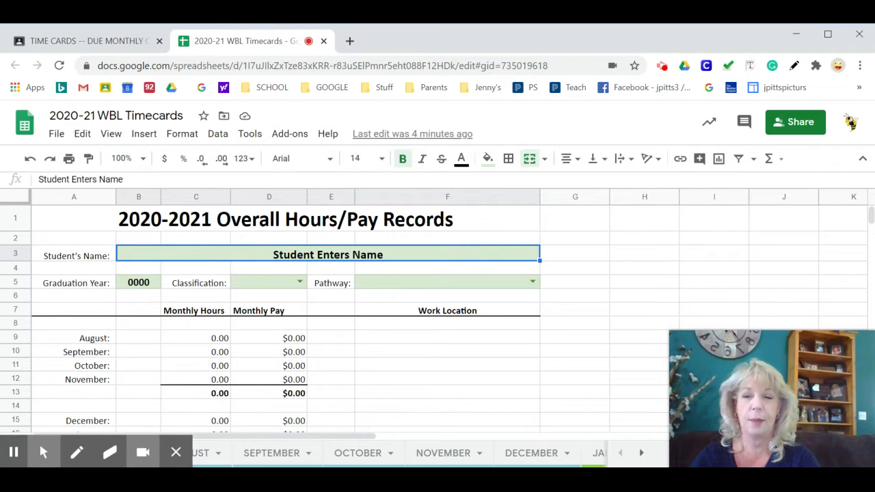
text(Jane Doe)
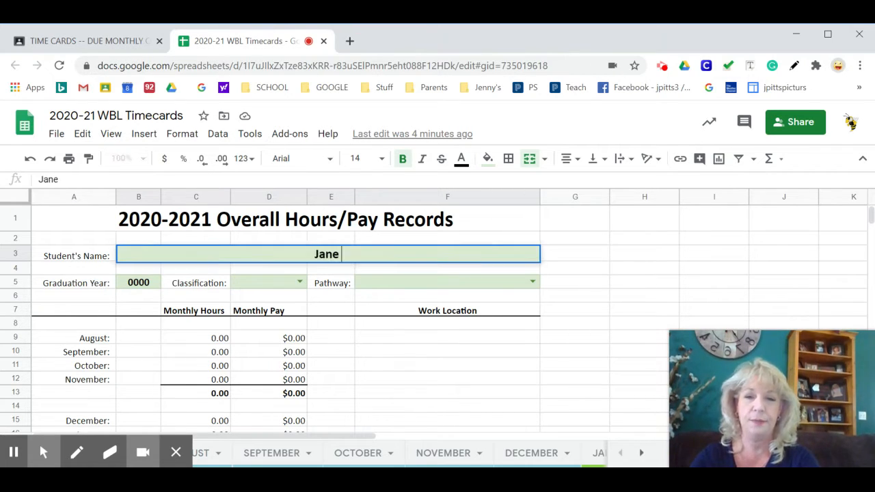
click(143, 286)
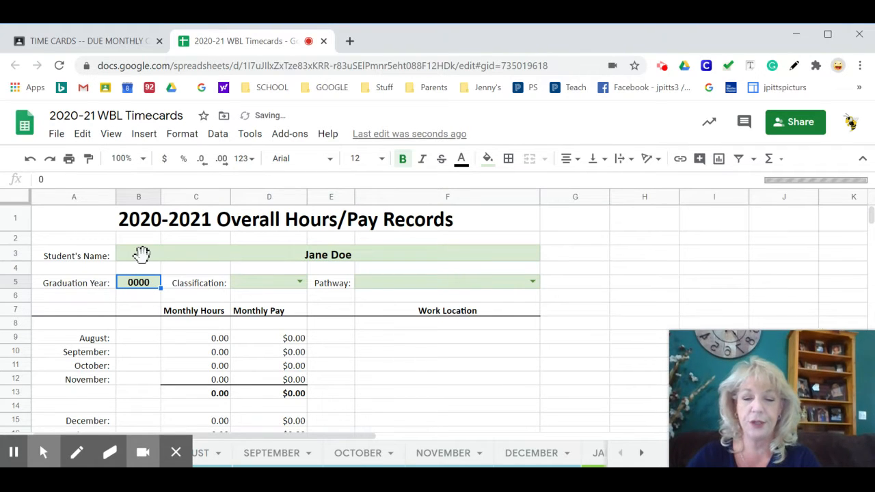
text(2021)
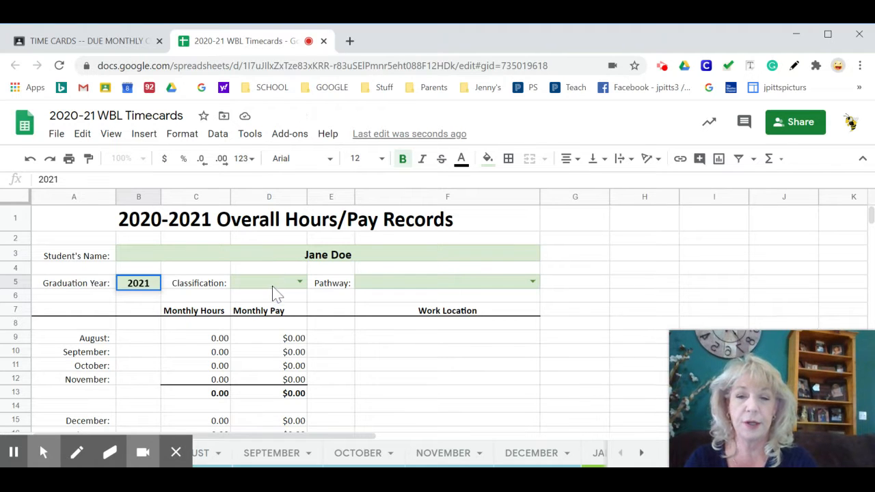
- Examine the available choices for Classification and Pathway without selecting any
click(277, 292)
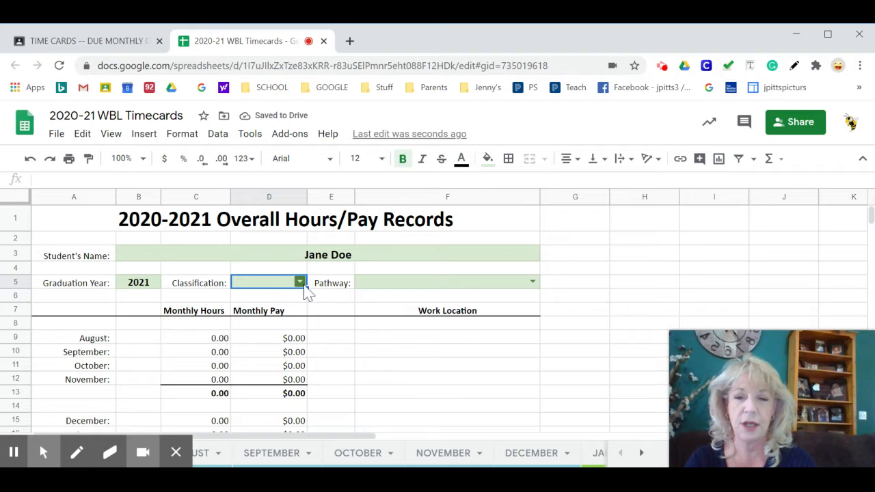
click(300, 282)
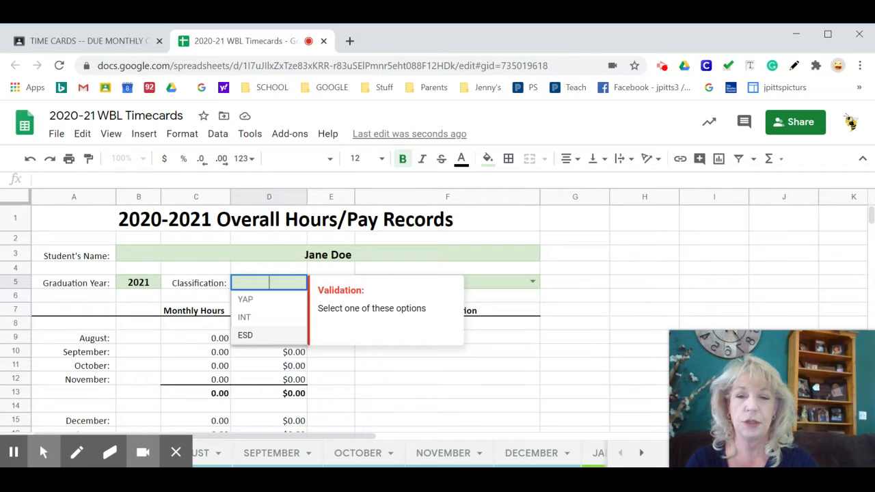
click(506, 298)
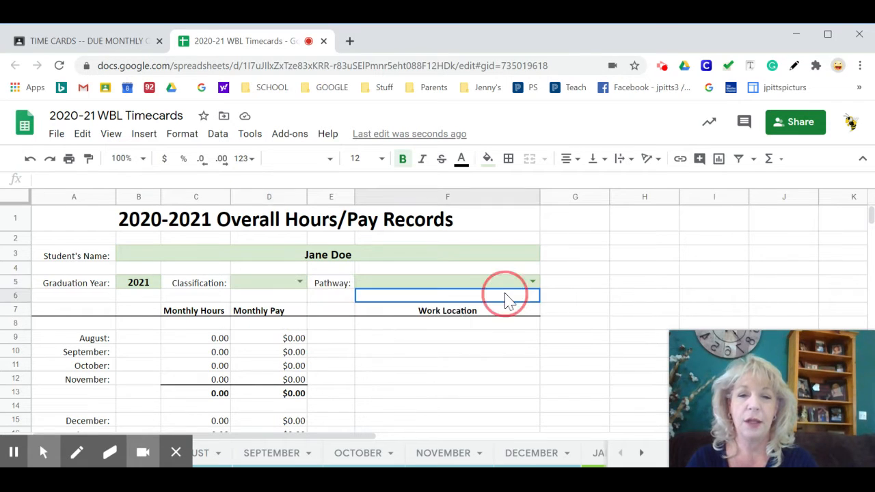
click(513, 283)
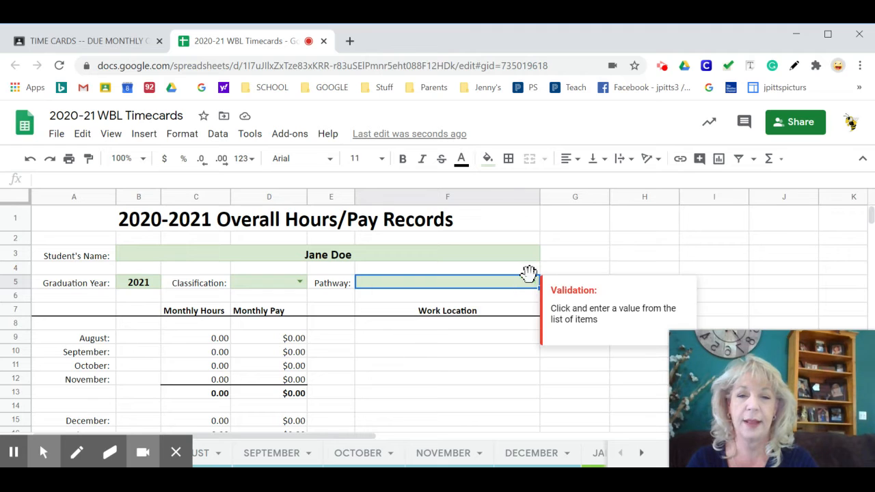
click(532, 281)
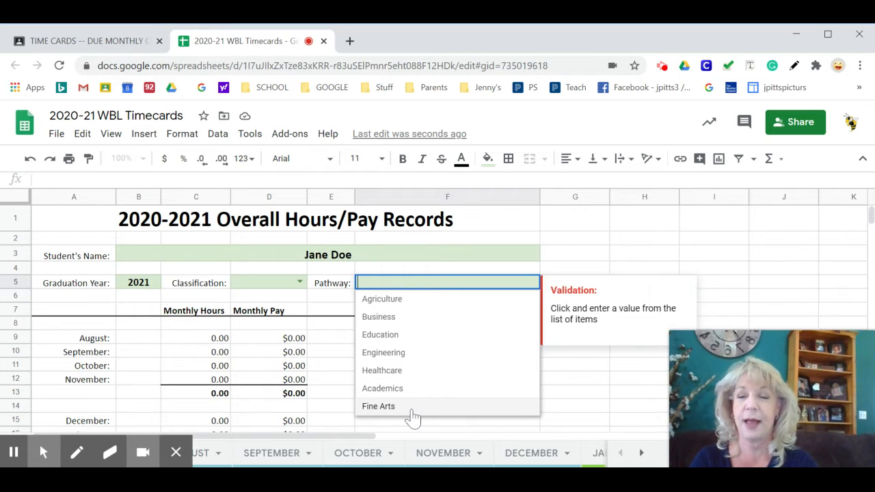
click(565, 259)
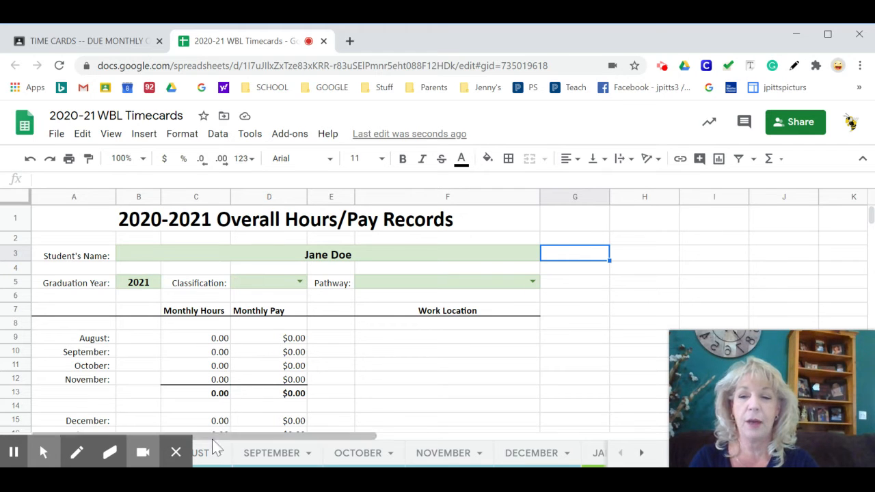
- Enter "ABC Inc." as the worksite on the August 2020 time card
click(204, 459)
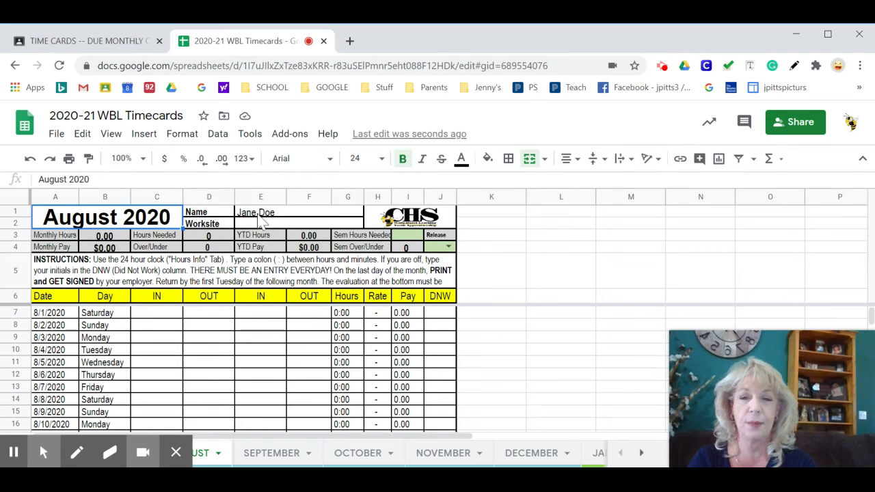
click(261, 225)
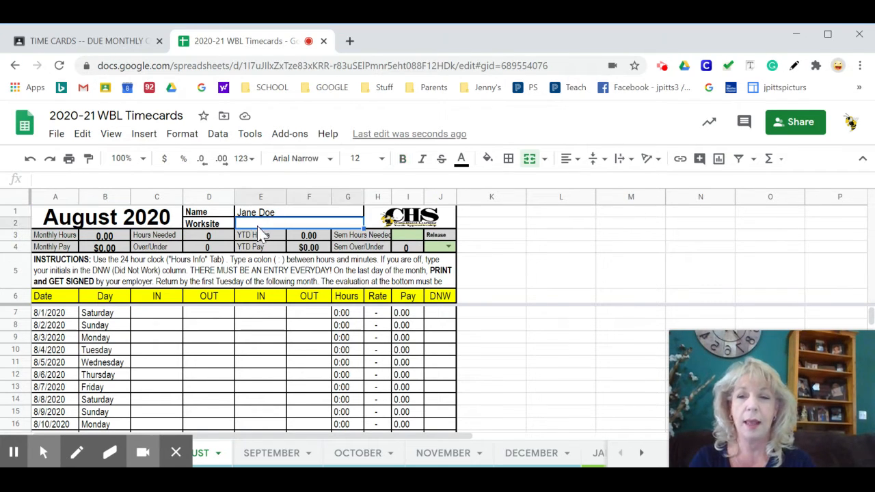
text(AB)
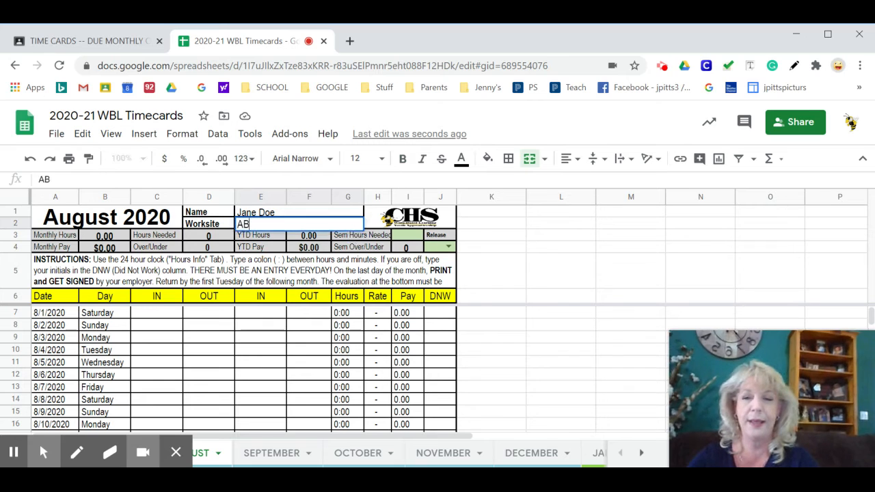
text(C INc)
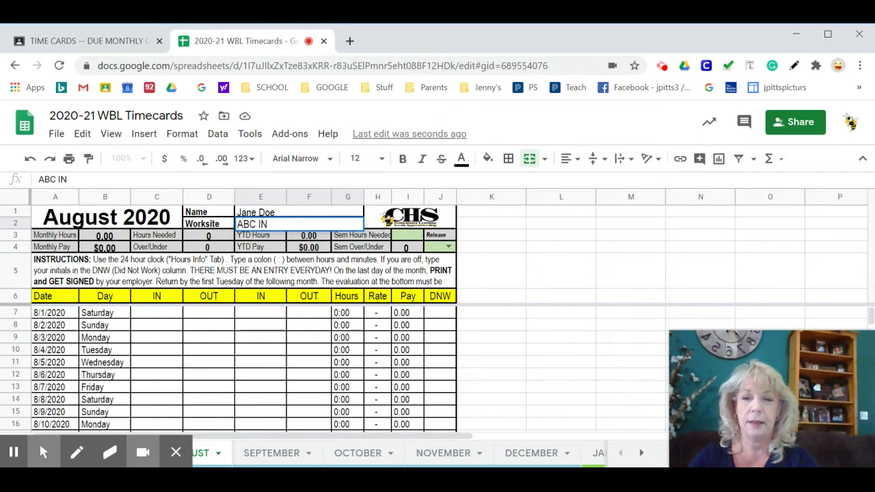
key(BackSpace)
text(nc.)
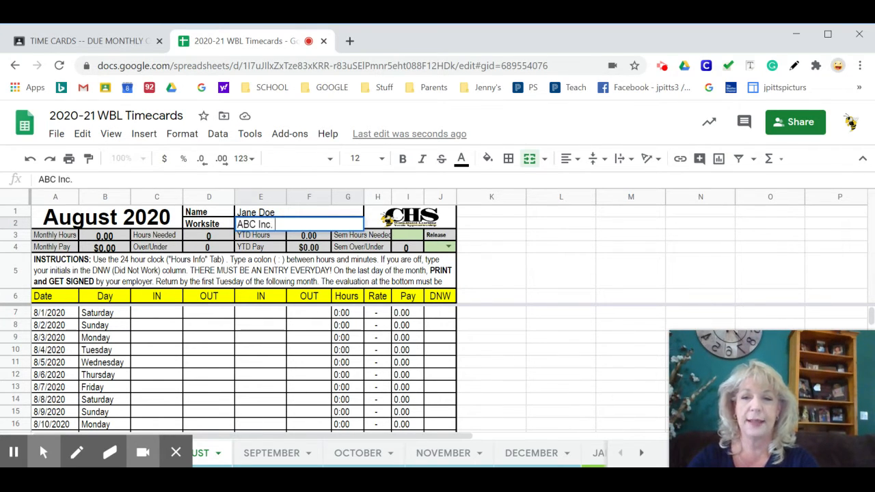
click(107, 218)
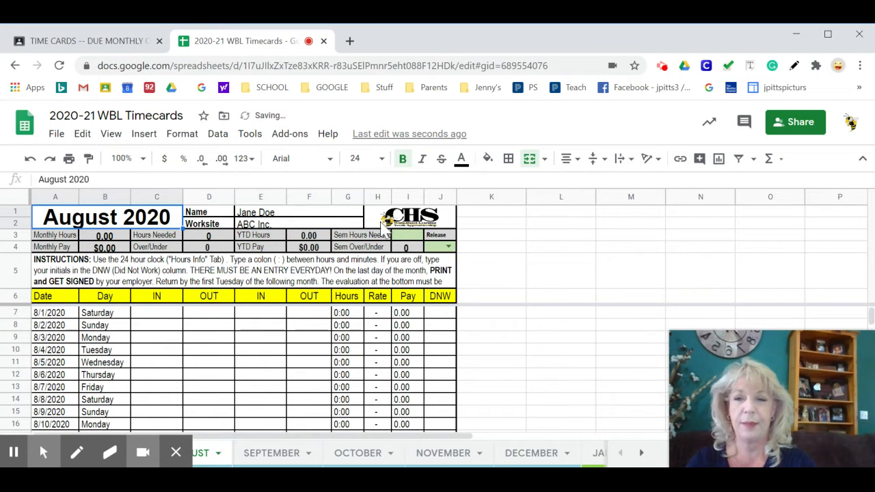
- Add a comma to the August worksite name so that it reads "ABC, Inc."
click(253, 225)
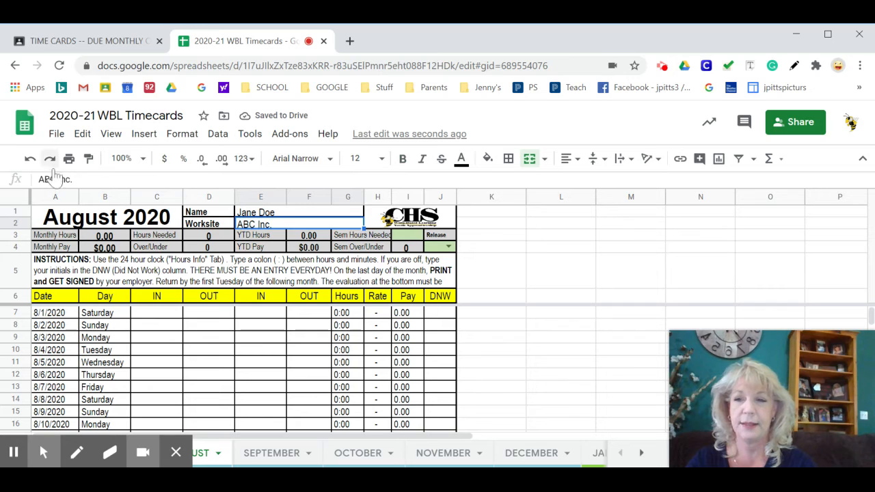
click(56, 179)
text(,)
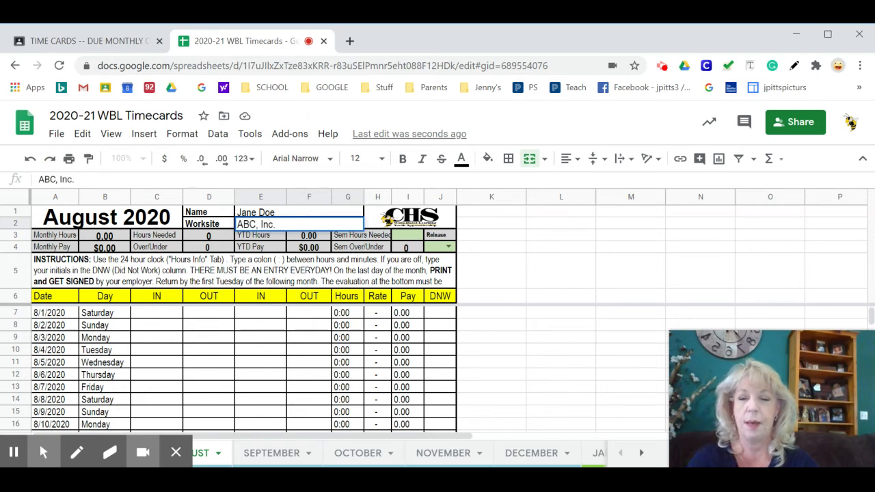
key(Return)
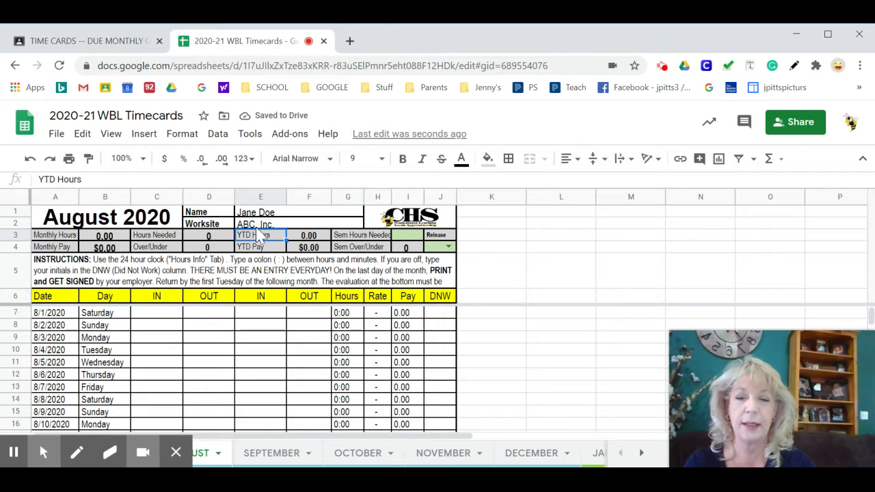
- Check the work location entries for the individual months on the Overall sheet
mouse_move(58, 457)
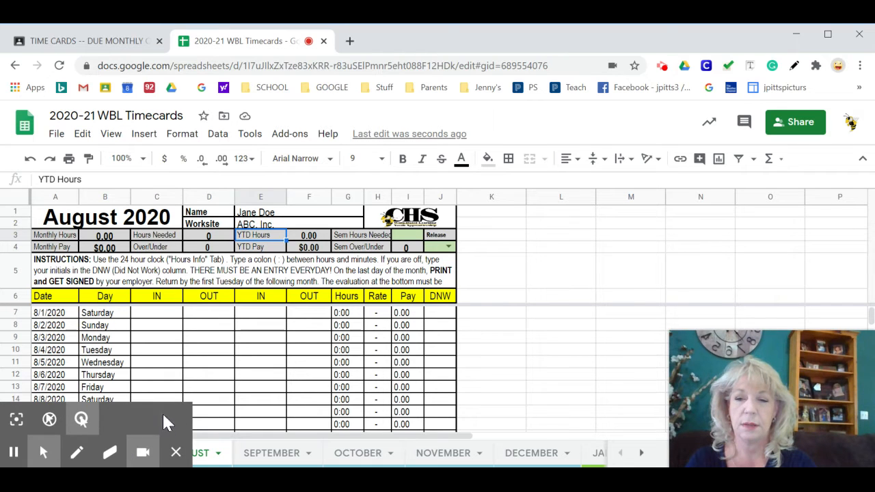
click(176, 452)
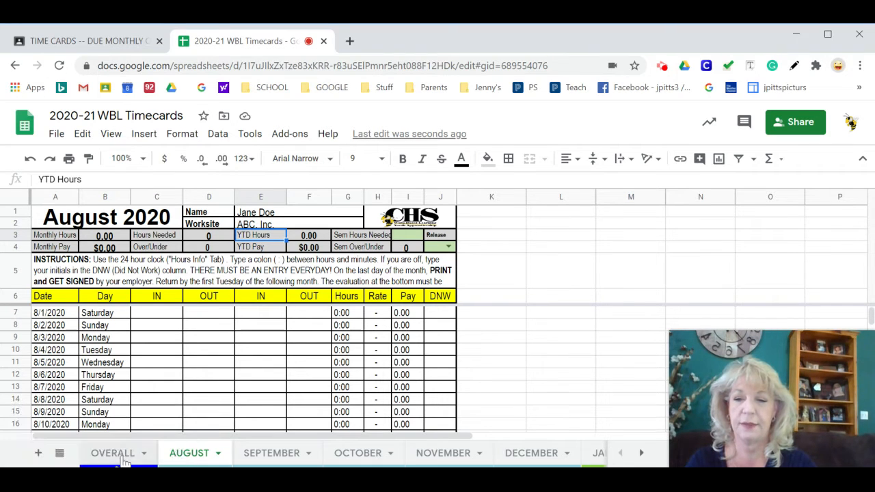
click(122, 454)
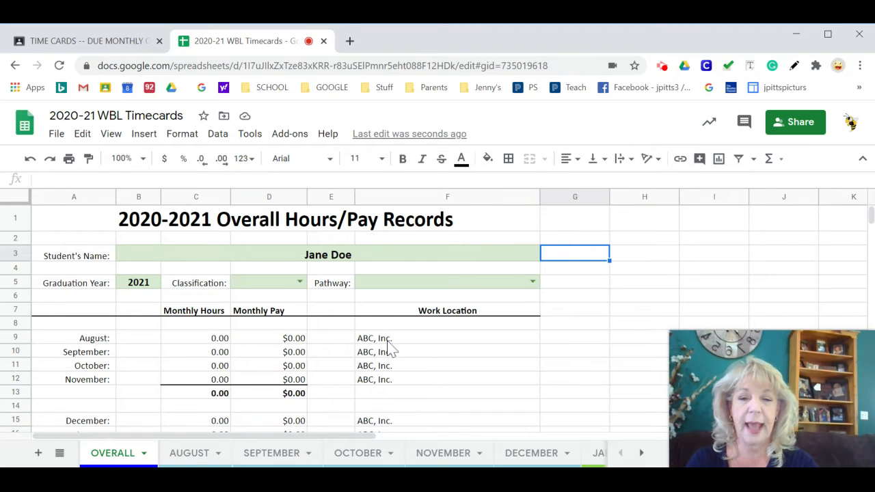
scroll(388, 352, down, 5)
scroll(387, 359, up, 5)
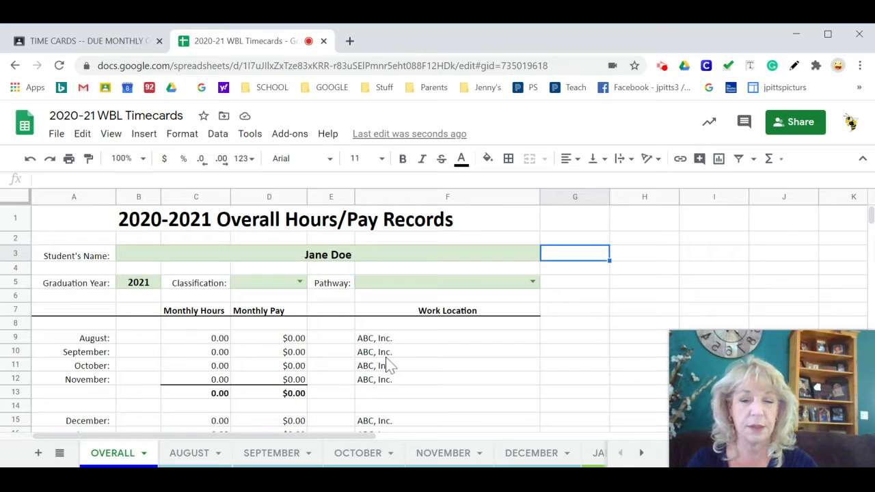
- Change the August worksite to "ABC, Inc. / XYZ Company" and check the work locations on the Overall sheet
click(195, 453)
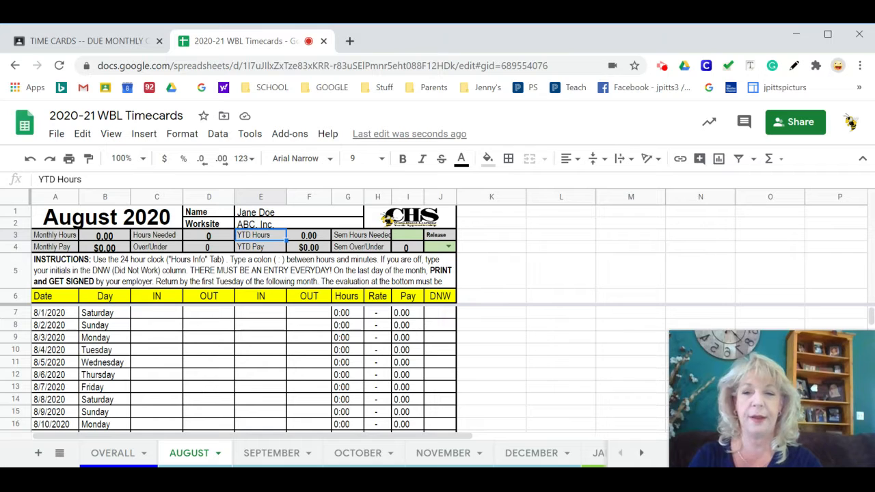
click(296, 225)
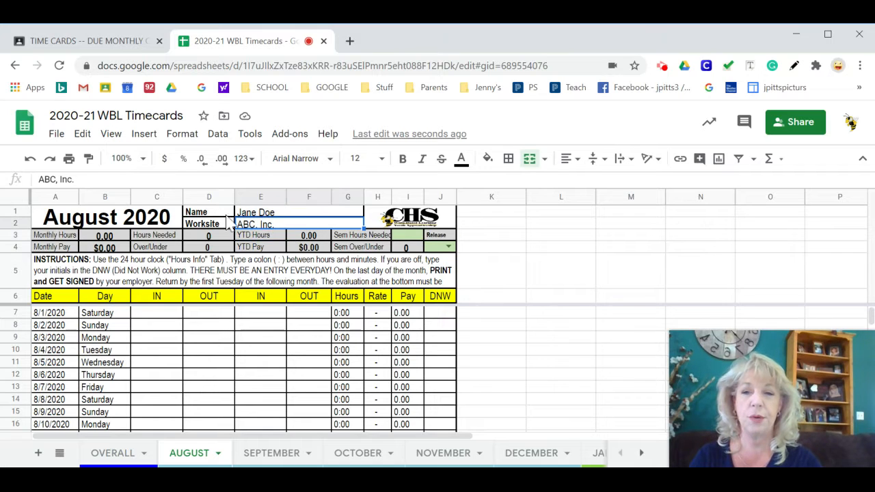
click(77, 179)
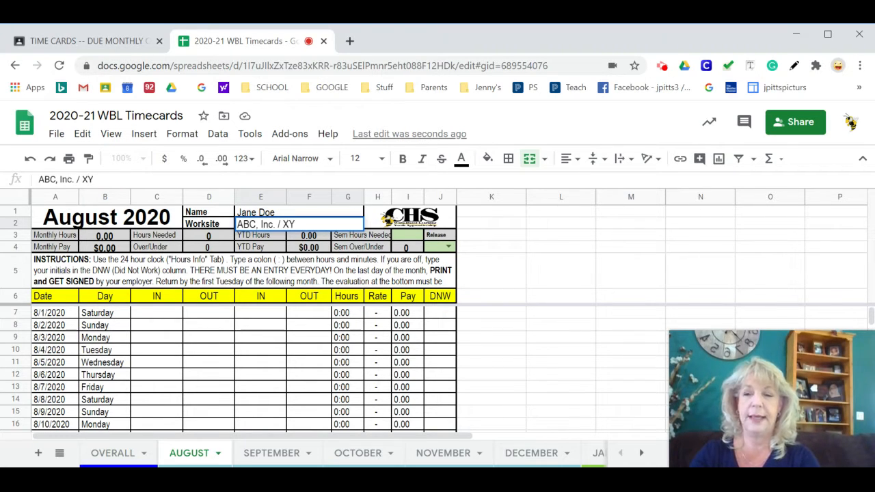
text(/ XYZ Company)
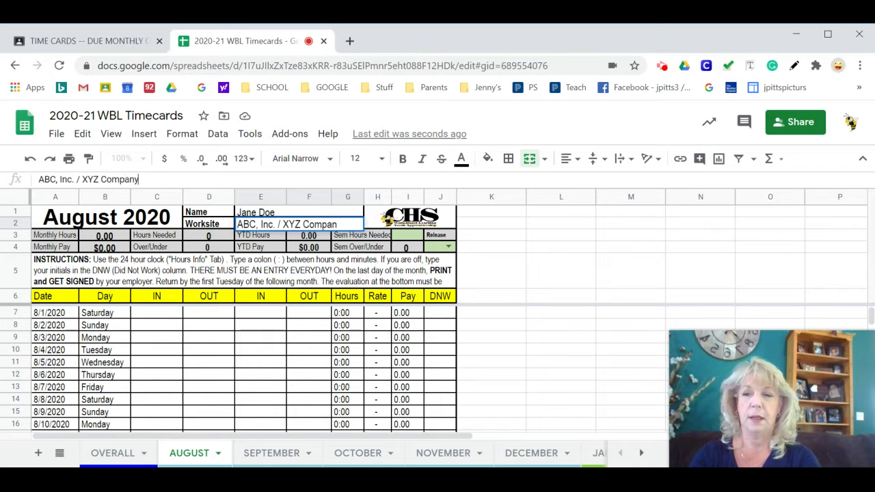
key(Return)
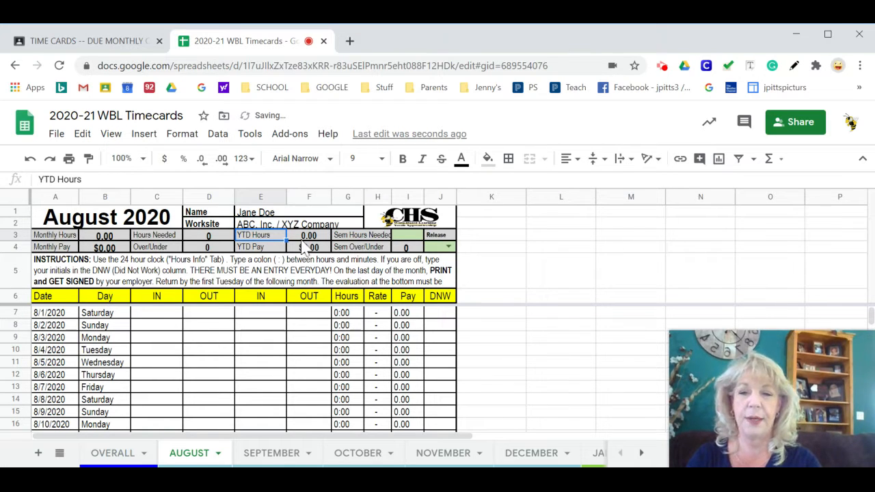
click(113, 453)
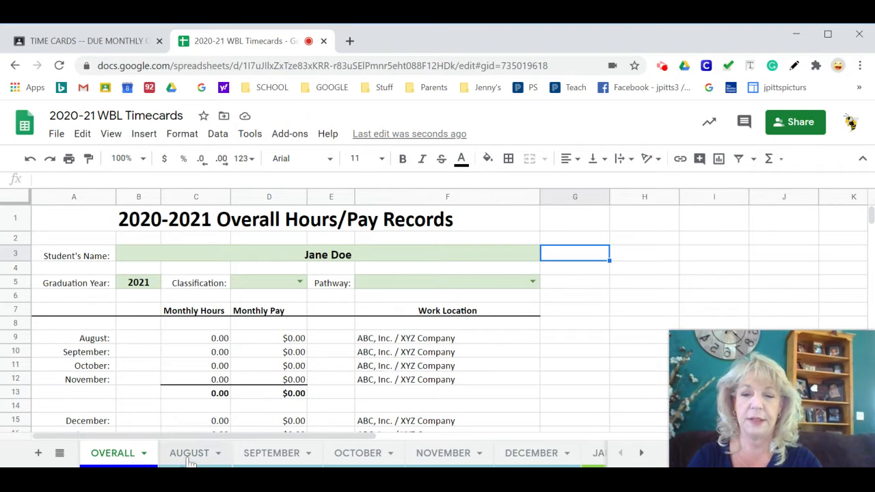
- Record a first shift from 8:00 am to 9:30 am for 8/1/2020 on the August time card
click(188, 453)
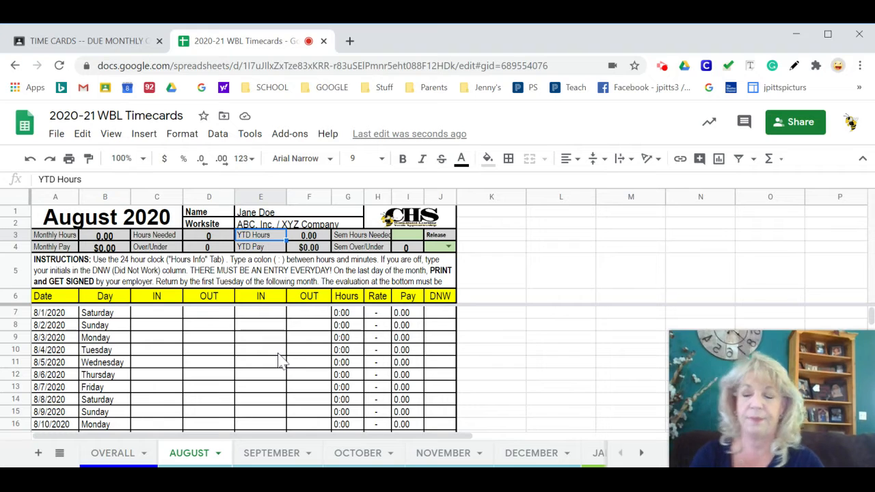
click(156, 314)
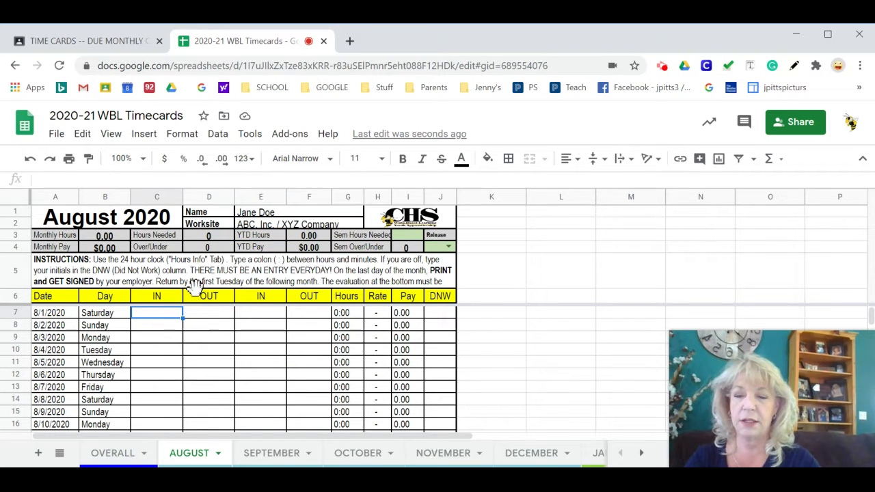
text(8)
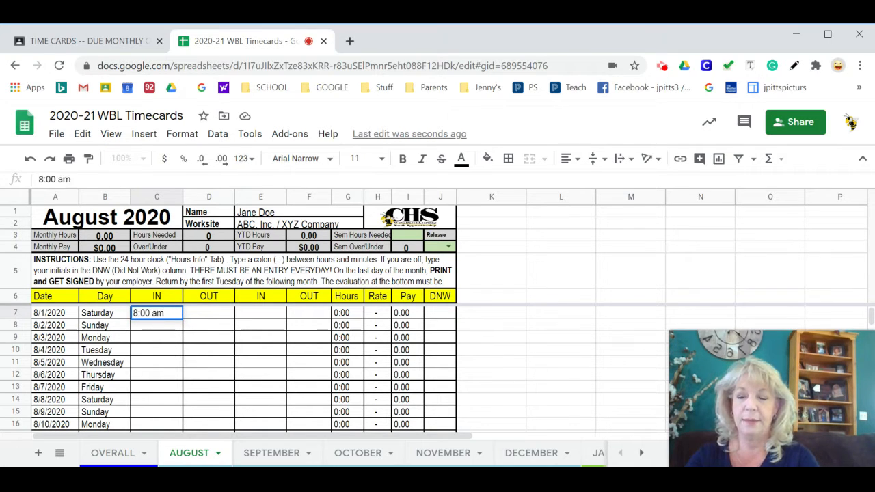
text(:00 am)
key(Tab)
text(9)
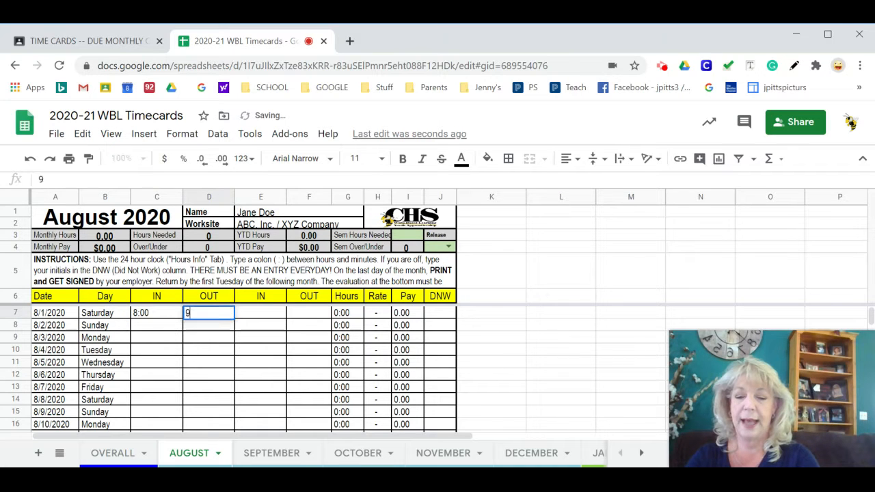
text(:30 am)
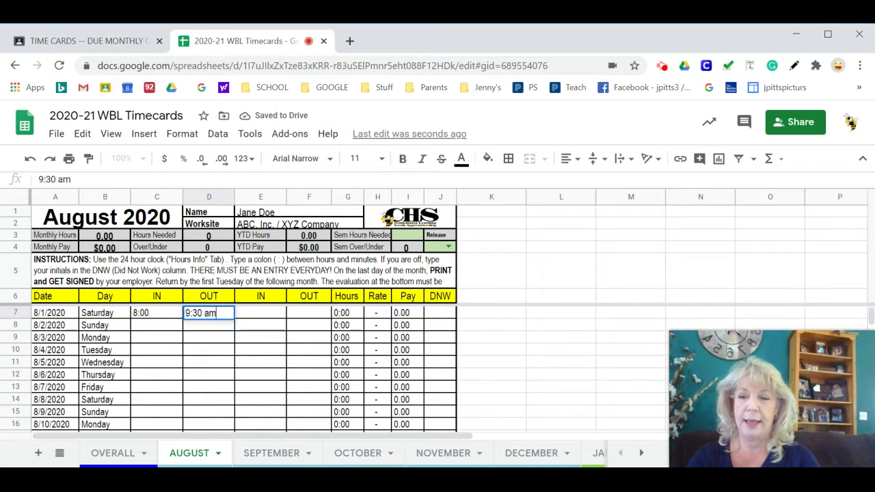
key(Tab)
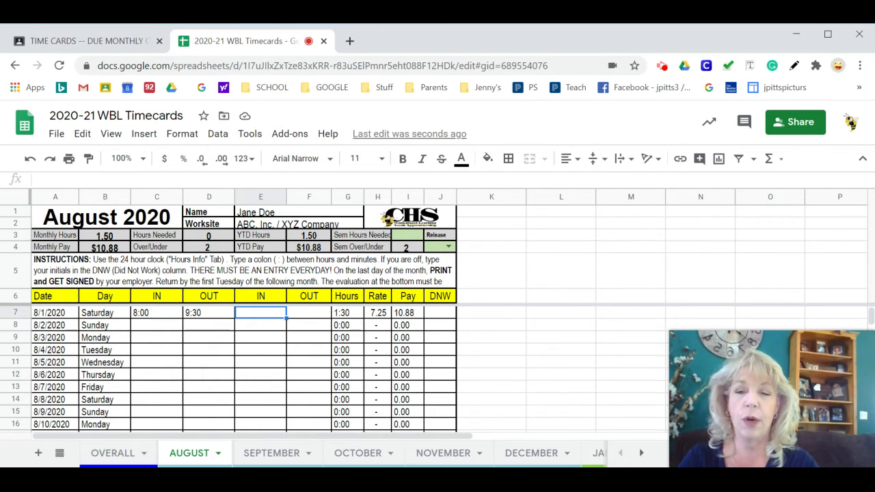
- Review the effective date and rate of Payrate 1 on the PAYRATE sheet
click(60, 454)
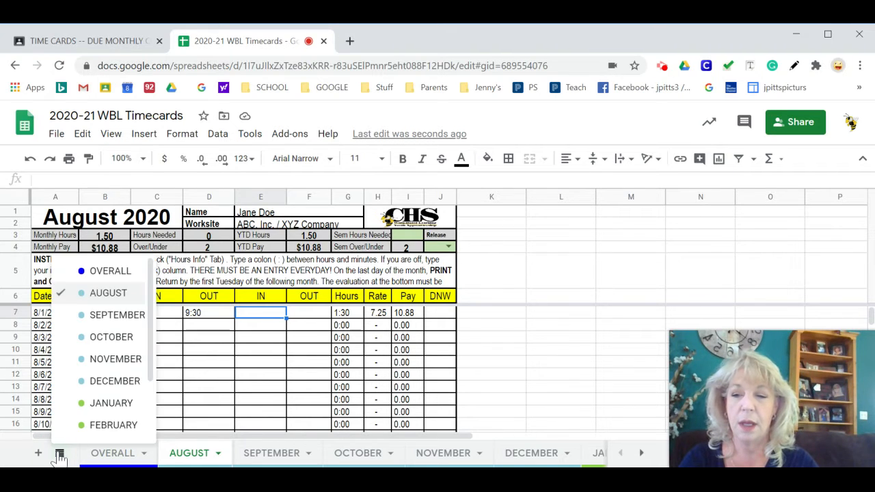
scroll(102, 346, down, 2)
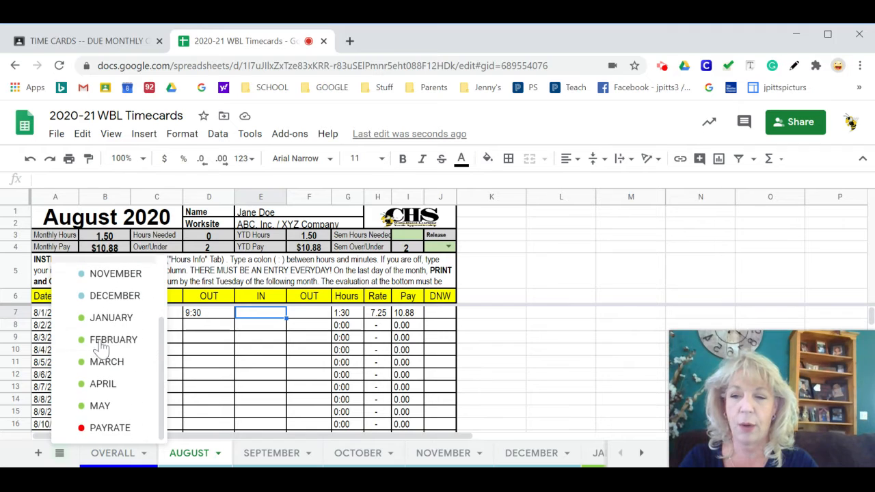
click(113, 430)
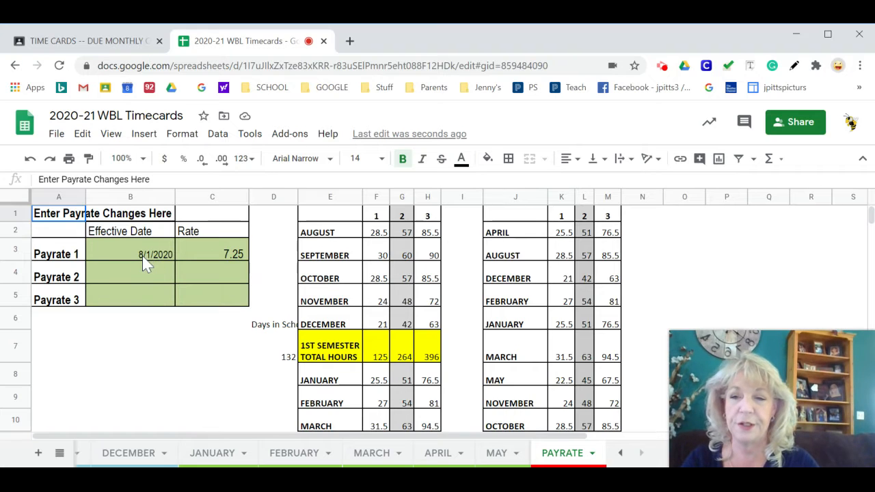
click(231, 265)
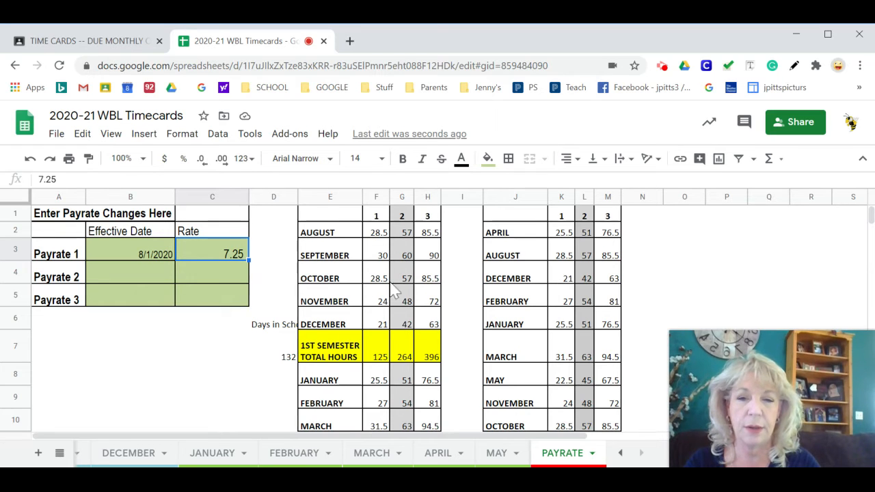
- Compare the 1st semester total hours for columns 1, 2 and 3 in the PAYRATE sheet's hours table
click(380, 218)
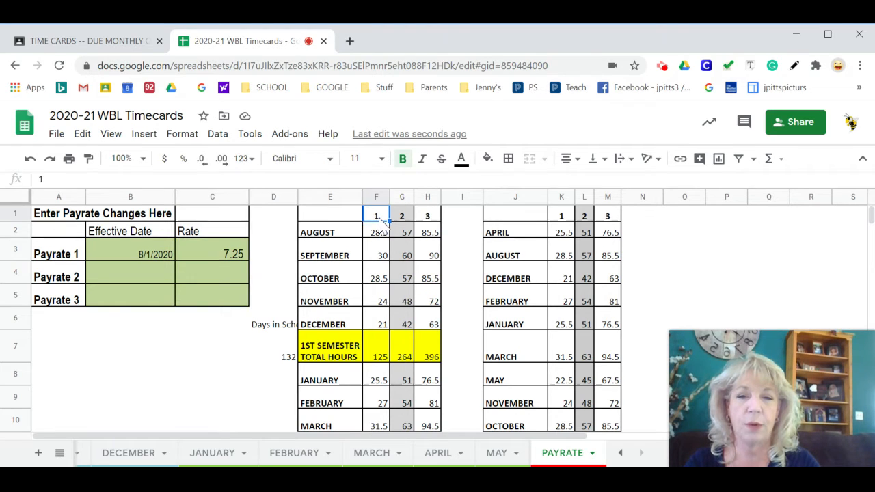
click(438, 219)
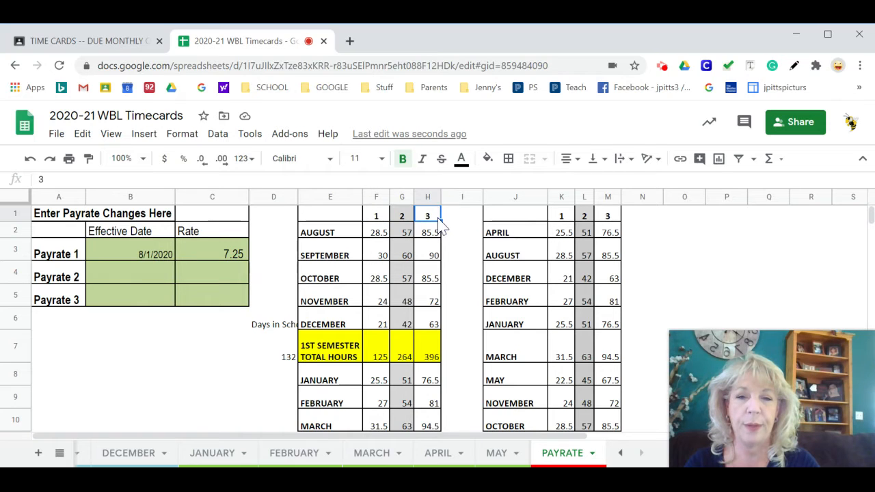
click(376, 218)
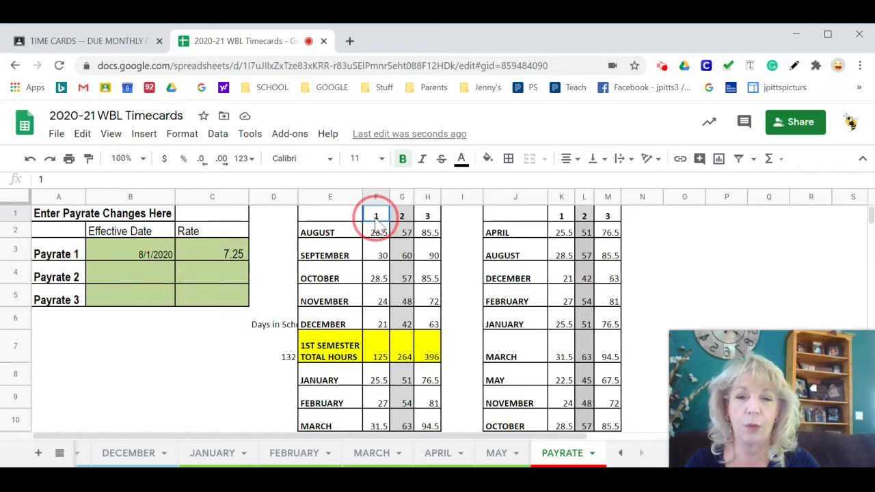
click(380, 361)
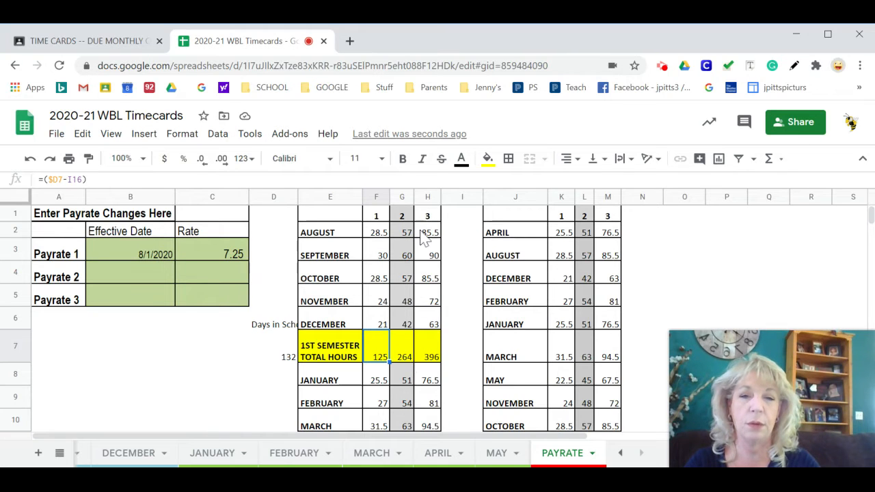
click(437, 352)
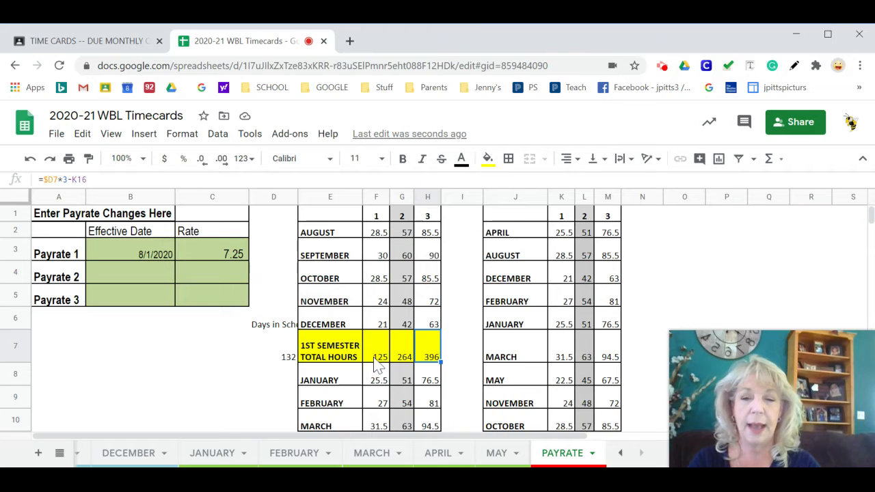
- Locate the empty effective date cell for Payrate 2 on the PAYRATE sheet
click(59, 454)
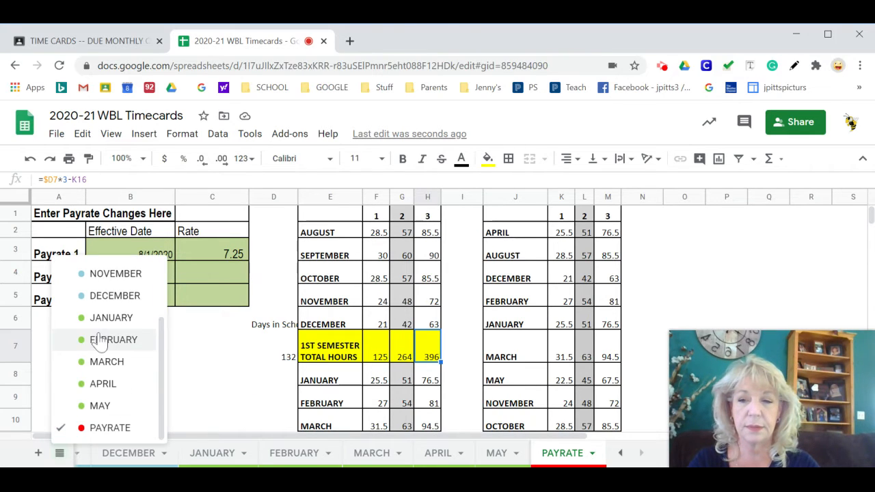
click(199, 404)
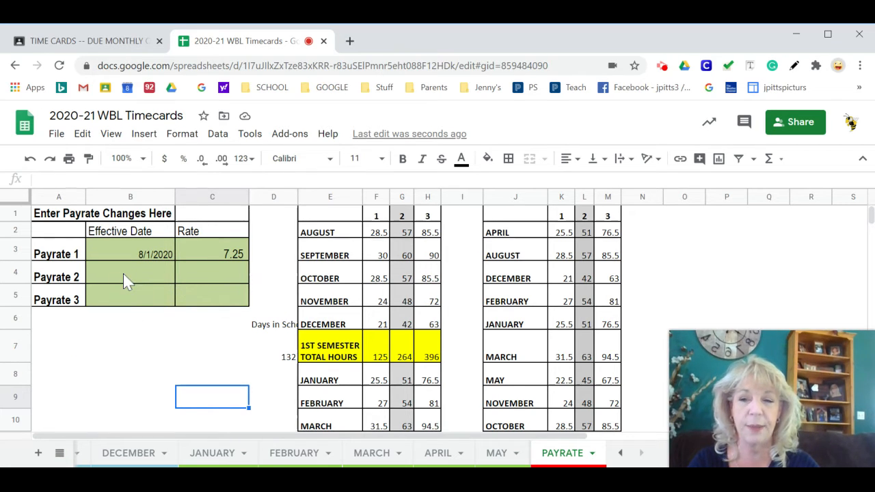
click(148, 275)
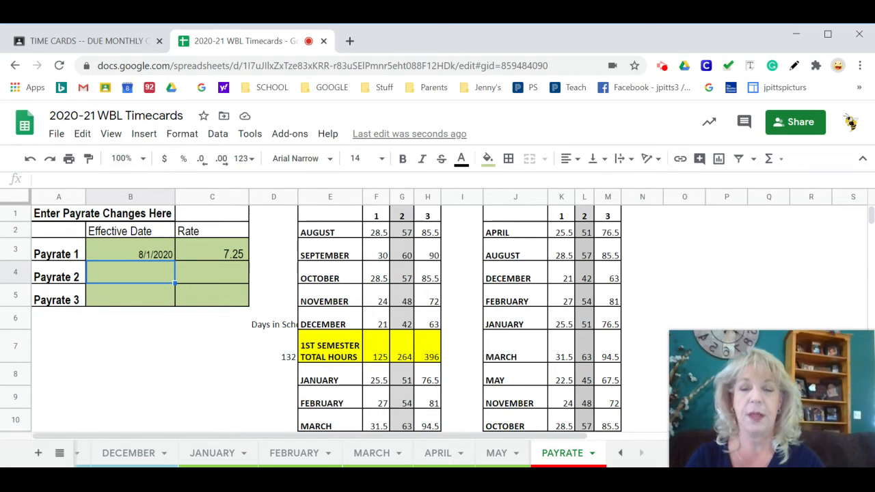
- Examine the column 1 total for the 1st semester and the class days of both semesters listed below the hours table
click(377, 361)
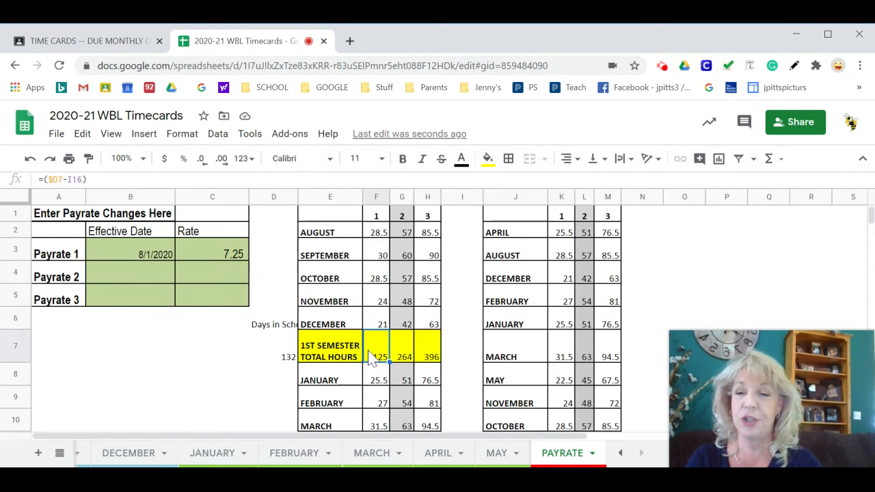
scroll(369, 355, down, 2)
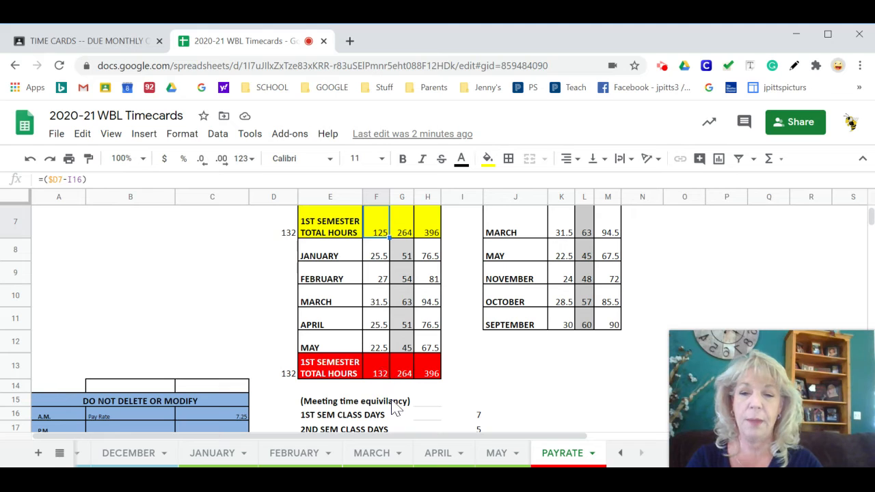
click(479, 418)
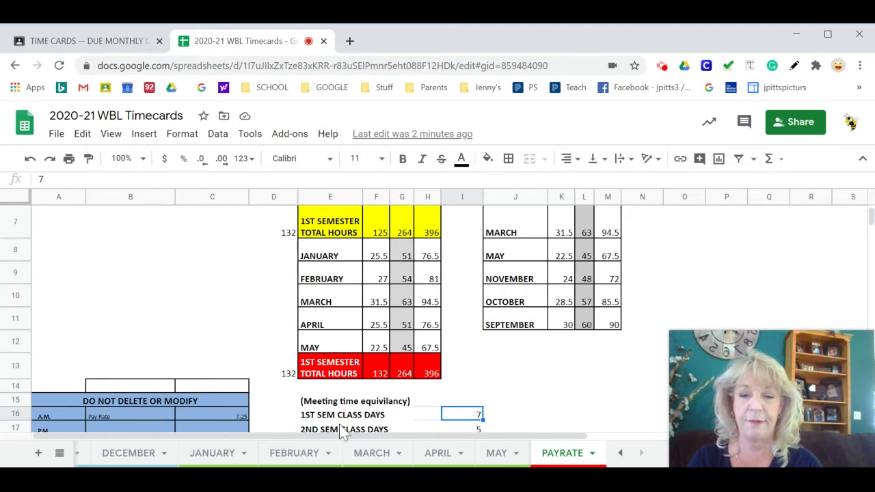
click(469, 432)
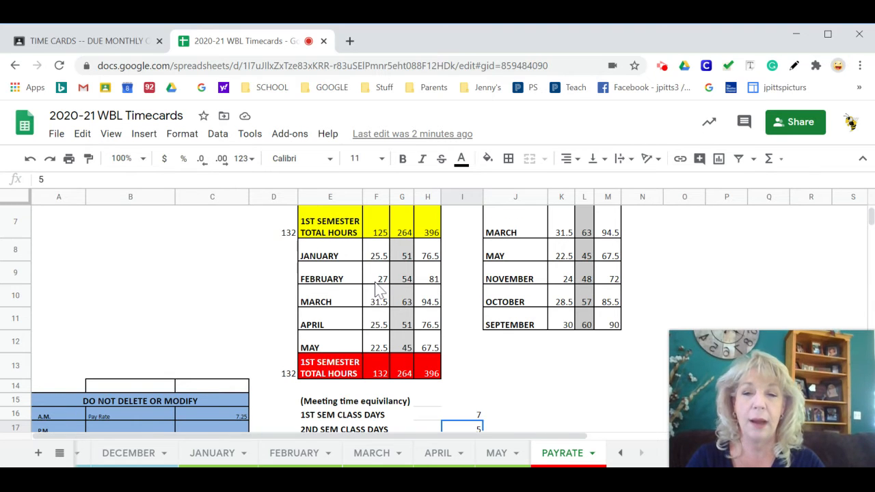
scroll(380, 287, up, 3)
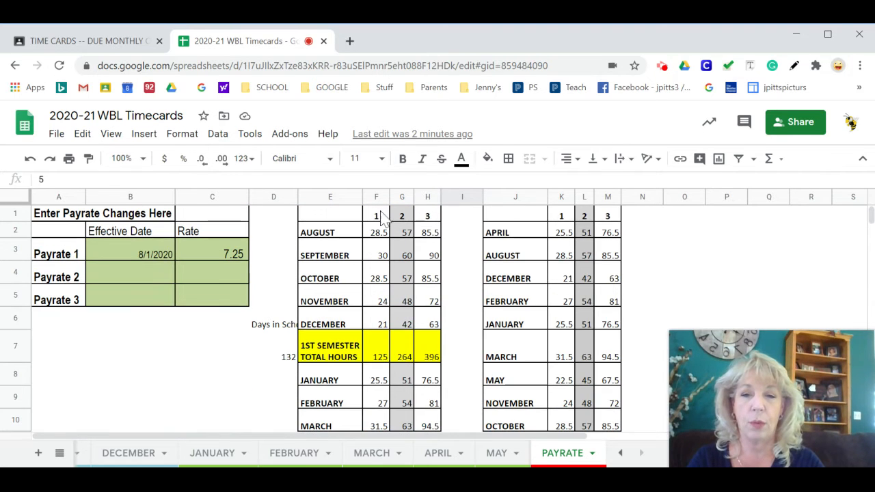
click(381, 364)
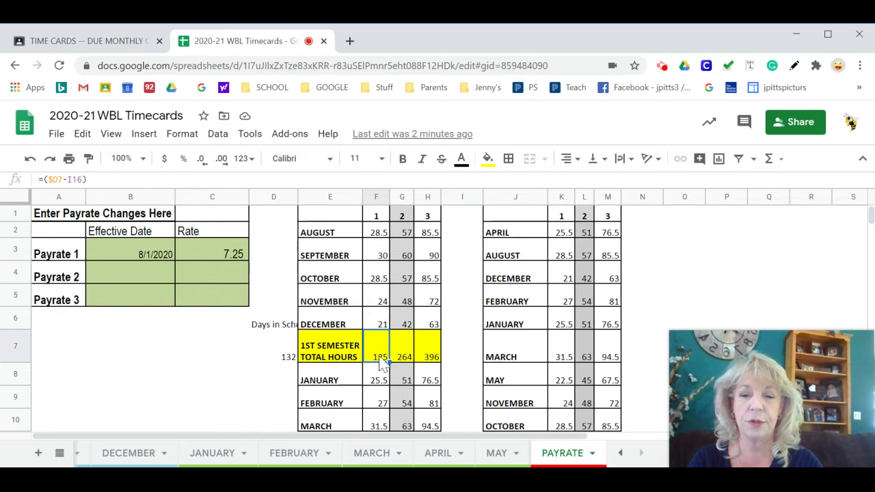
- On the AUGUST sheet, set the semester hours needed to 125 and choose 1 for Release
click(60, 453)
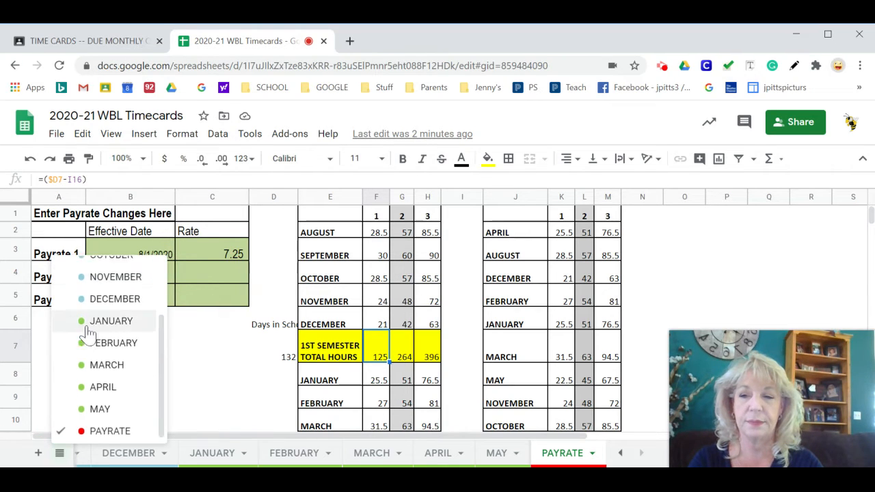
scroll(94, 328, up, 3)
click(96, 291)
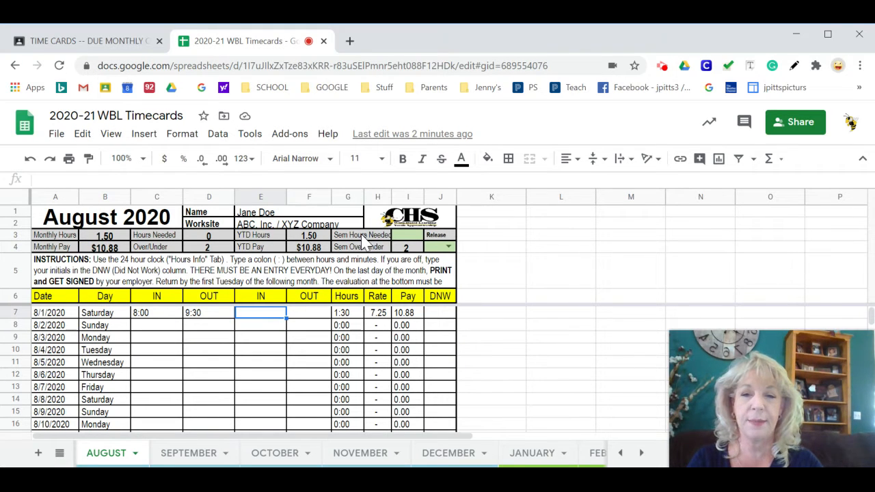
click(408, 239)
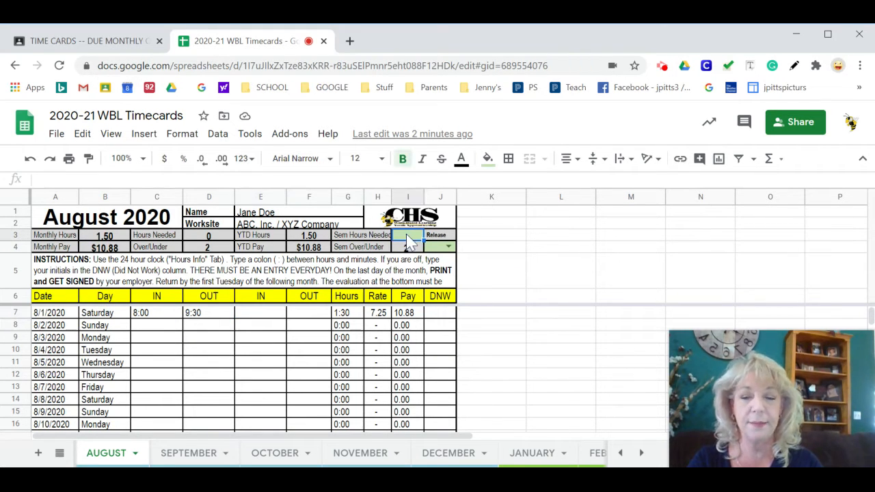
text(125)
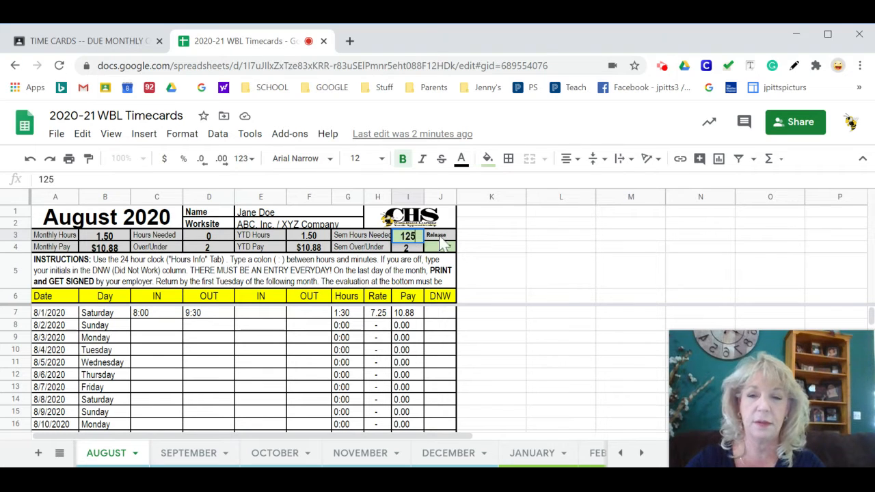
click(448, 249)
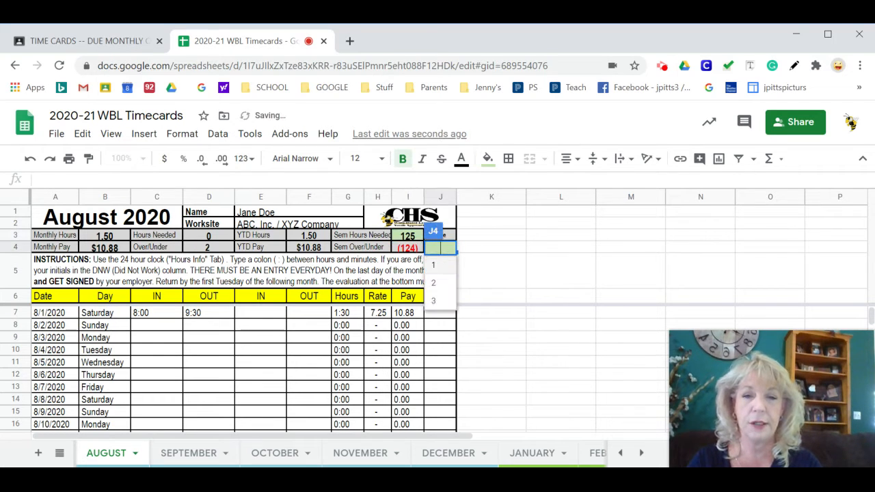
click(439, 268)
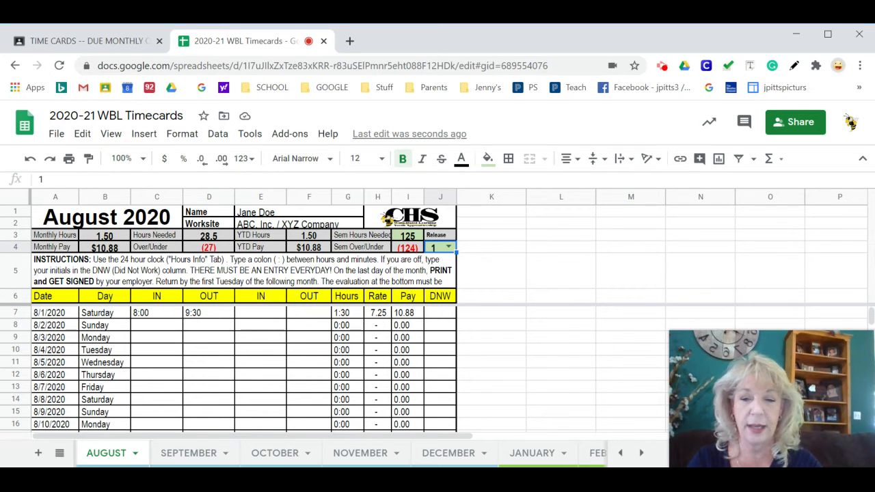
- Set the rate of Payrate 1 to 8.25 on the PAYRATE sheet
click(60, 453)
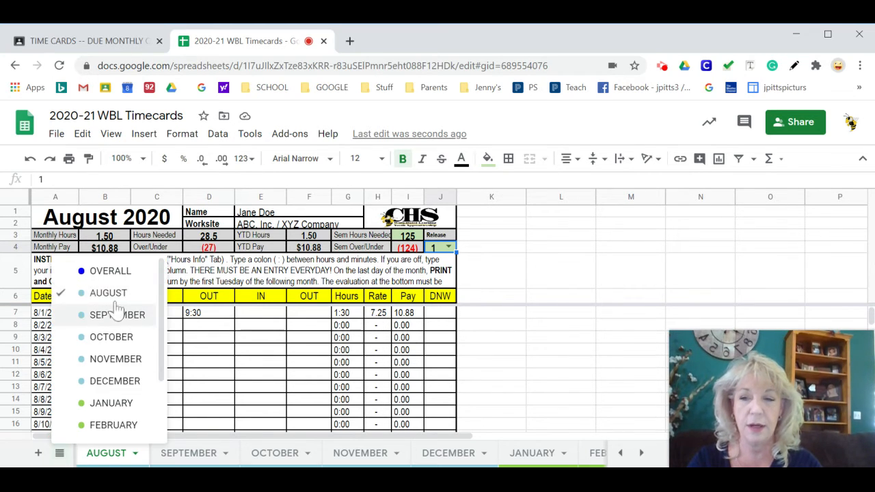
scroll(118, 304, down, 2)
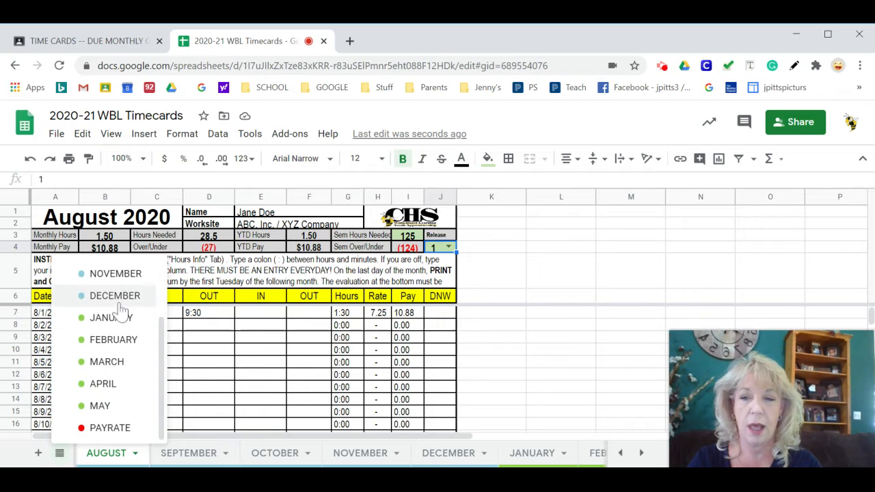
click(109, 428)
click(231, 255)
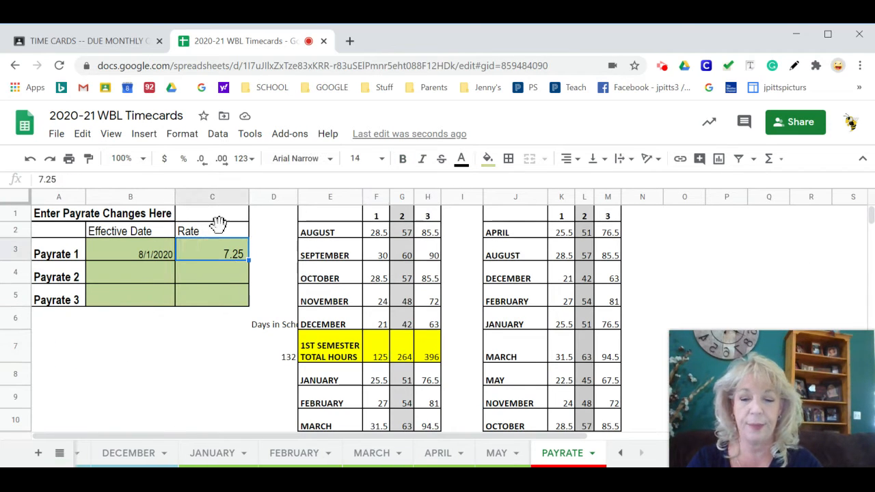
text(8.25)
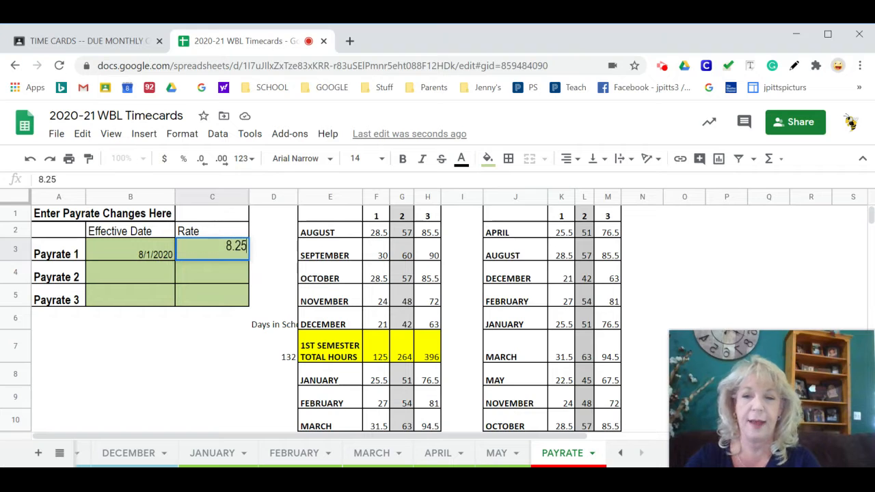
key(Return)
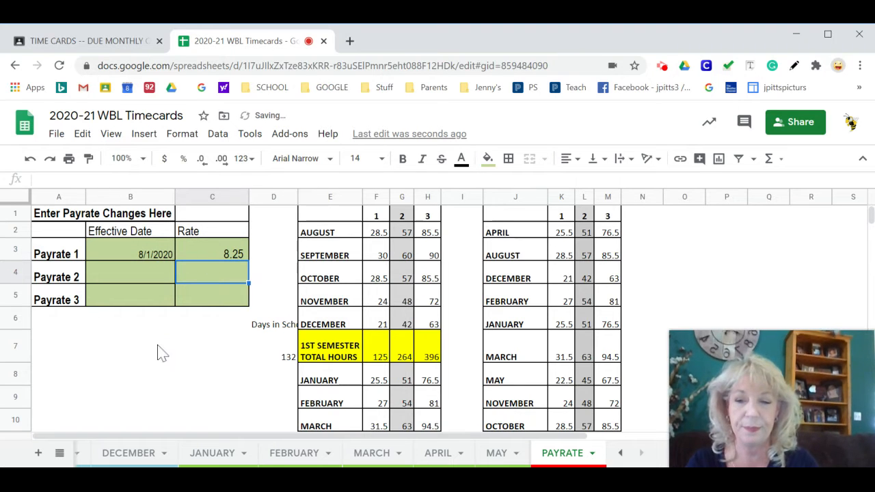
- Return to the AUGUST sheet and enter 3:15 pm as the second IN time for 8/1/2020
click(59, 456)
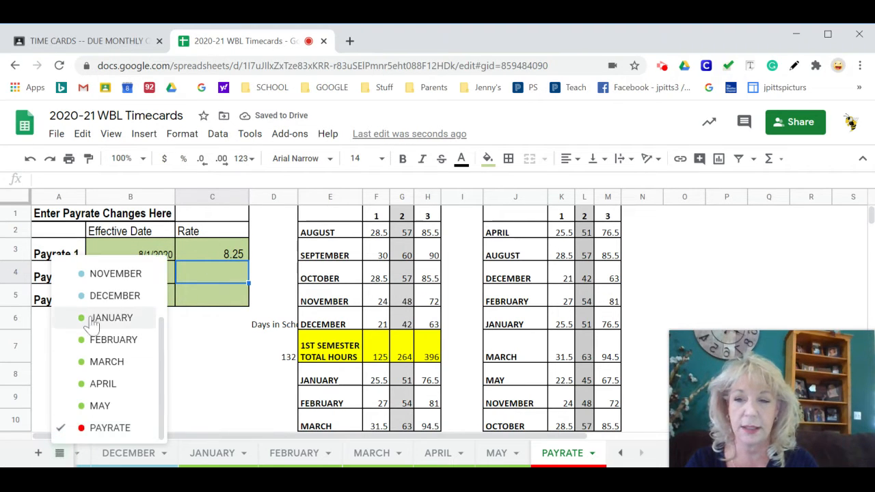
scroll(92, 318, up, 3)
click(89, 293)
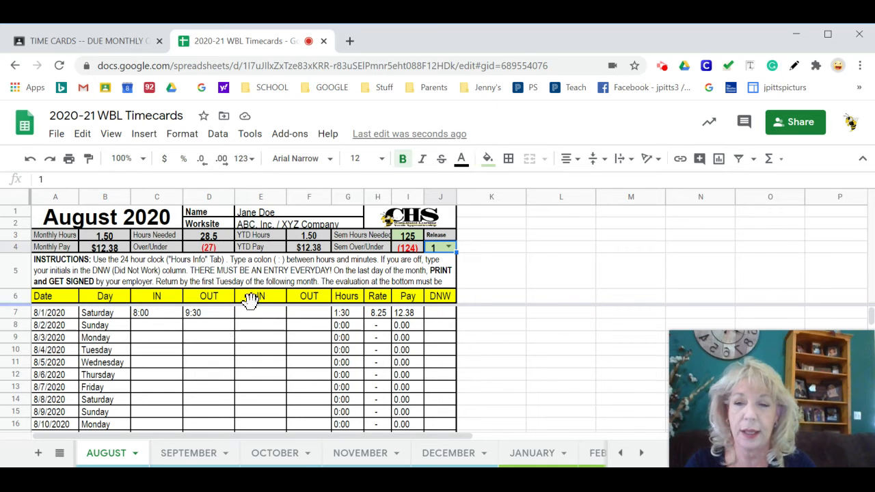
click(272, 318)
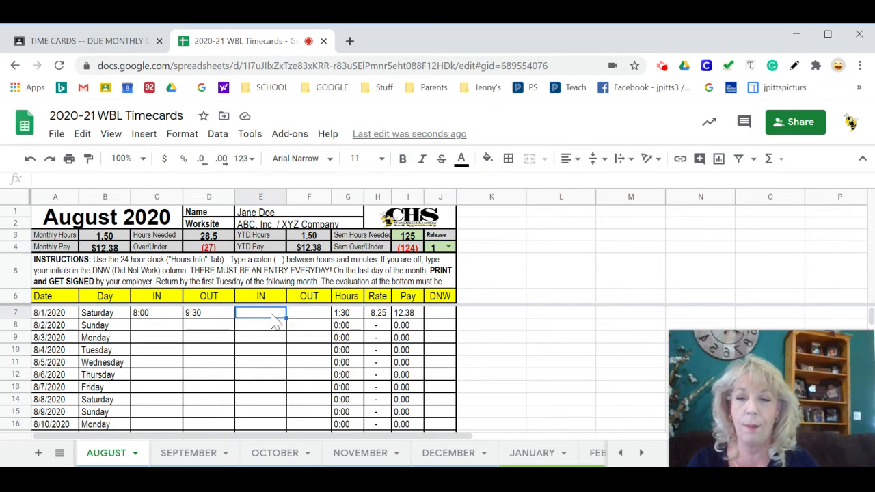
text(3)
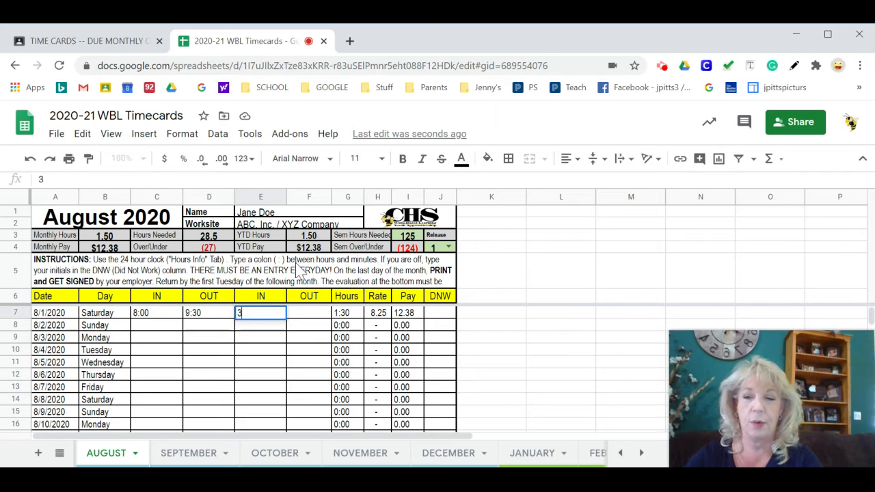
text(:15)
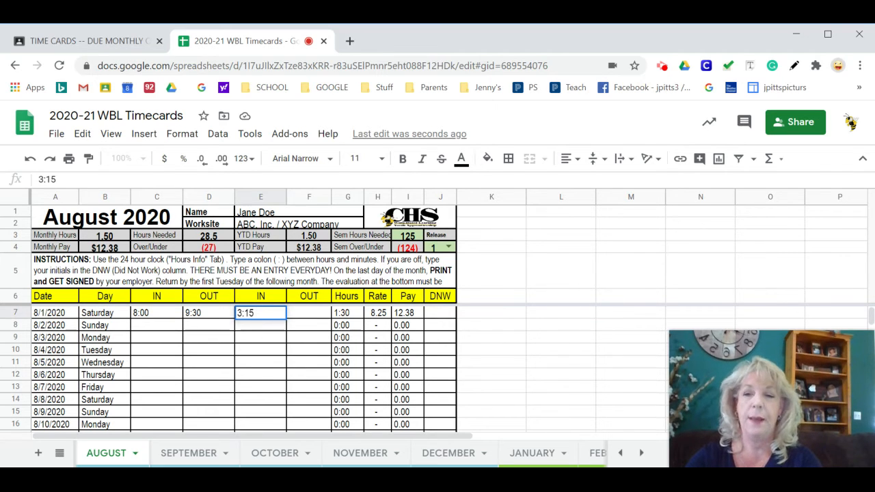
text( pm)
key(Tab)
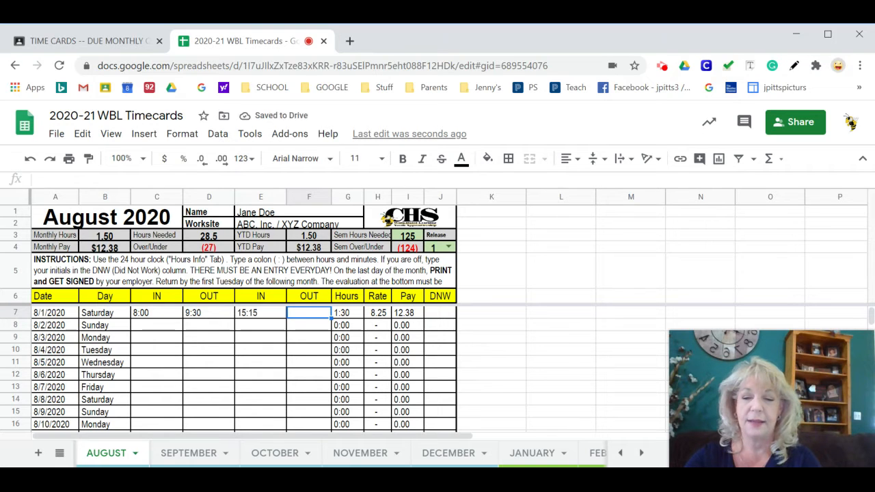
- Enter 8:06 pm as the second OUT time for 8/1/2020
text(8:05)
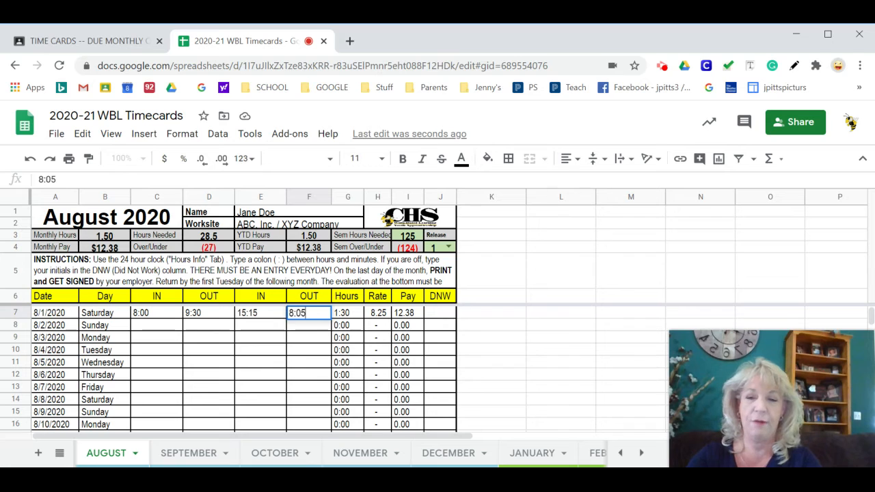
text( pm)
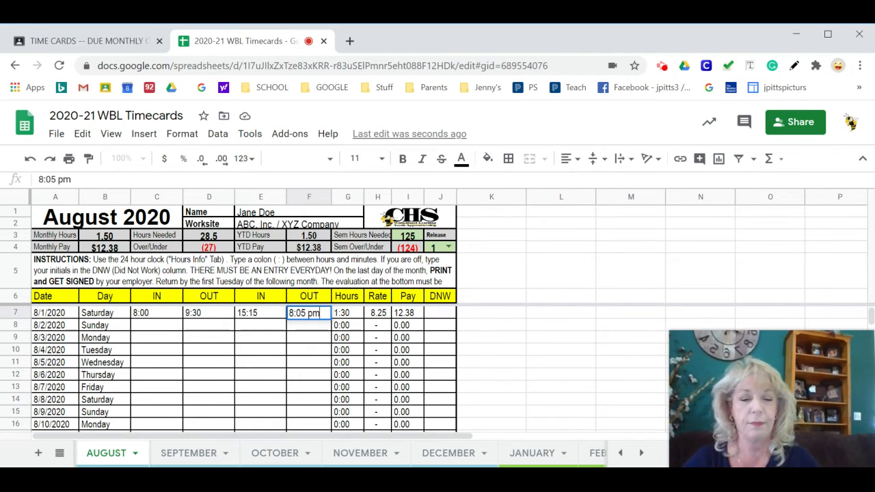
key(BackSpace)
key(BackSpace)
key(BackSpace)
key(BackSpace)
text(6)
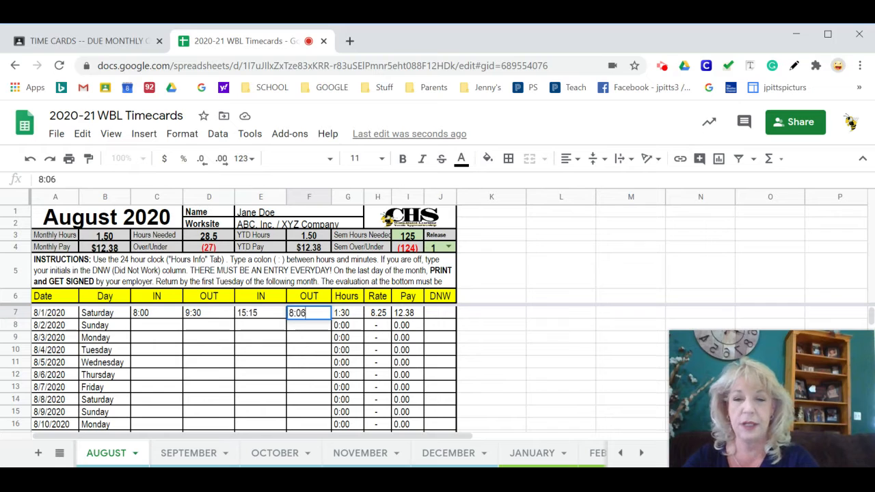
text( pm)
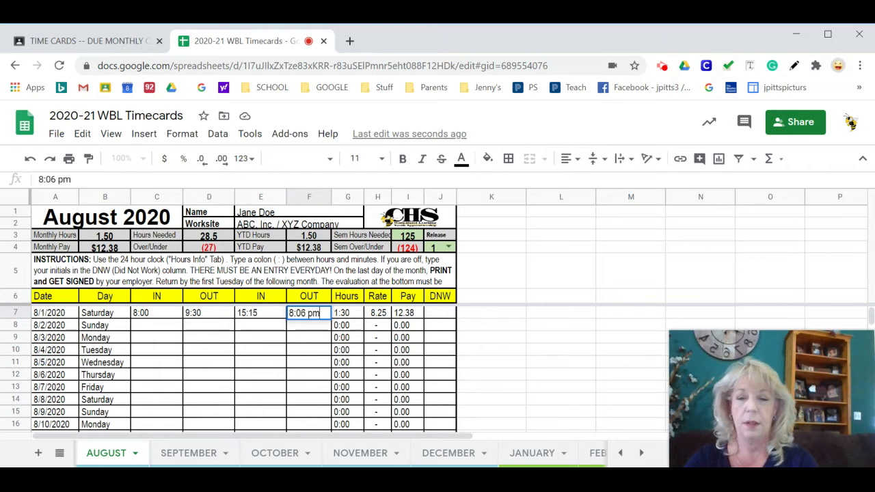
key(Return)
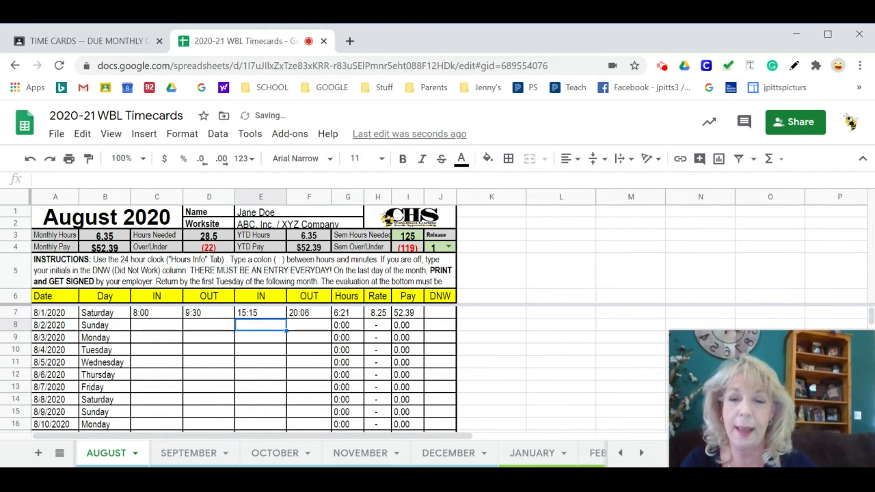
- Examine the hours, rate and pay for 8/1/2020, plus the monthly and YTD hours and pay on the AUGUST sheet
click(345, 314)
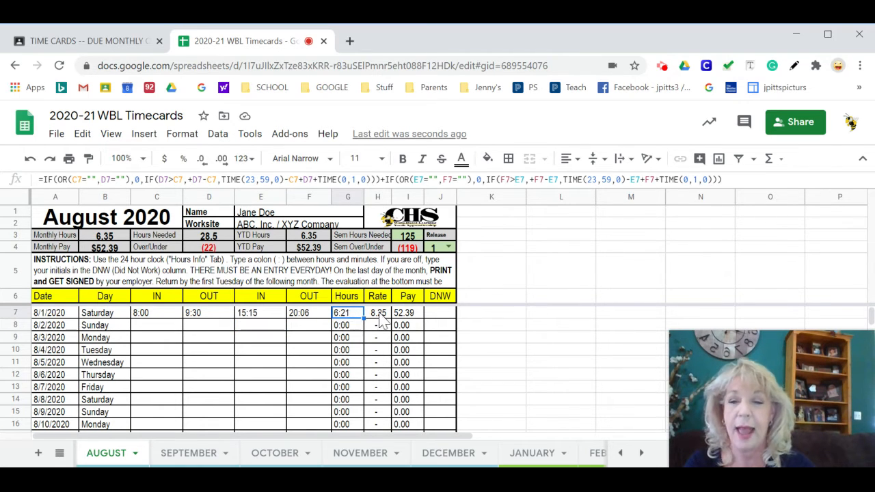
click(378, 313)
click(410, 314)
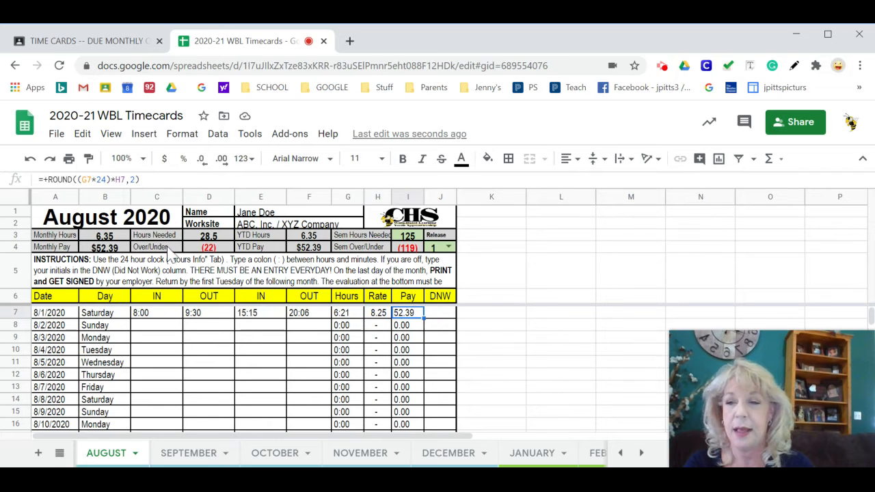
click(115, 239)
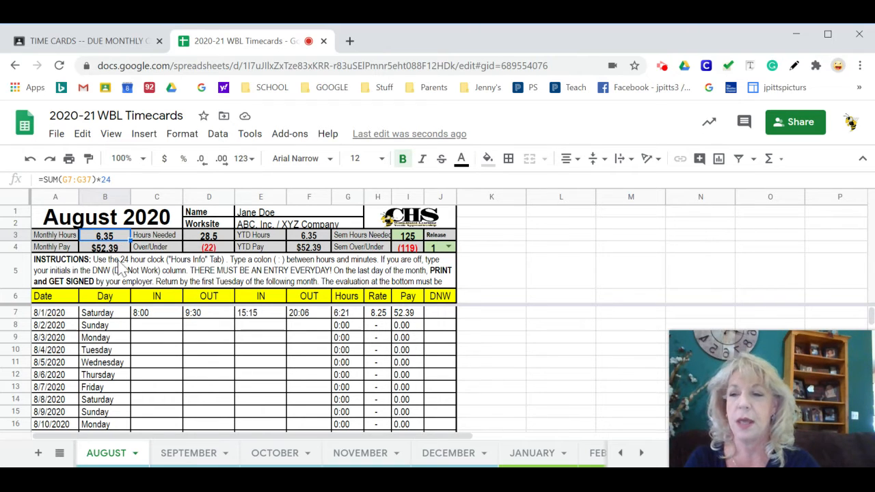
click(123, 248)
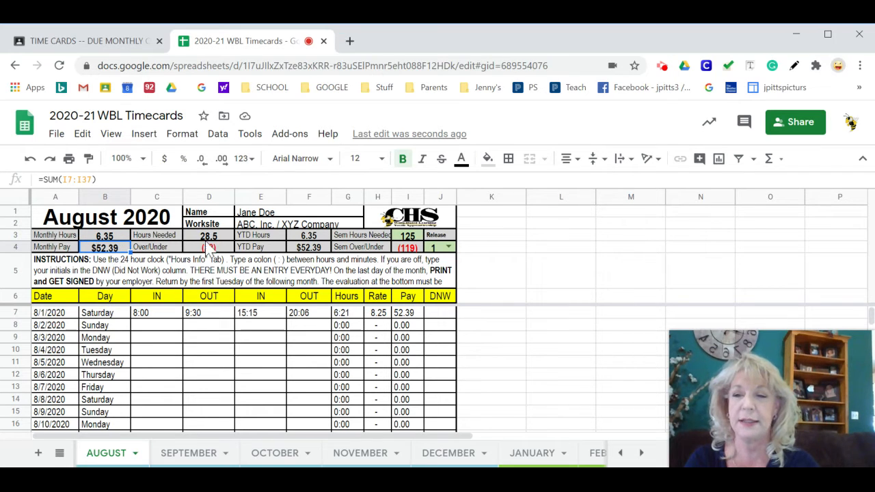
click(315, 236)
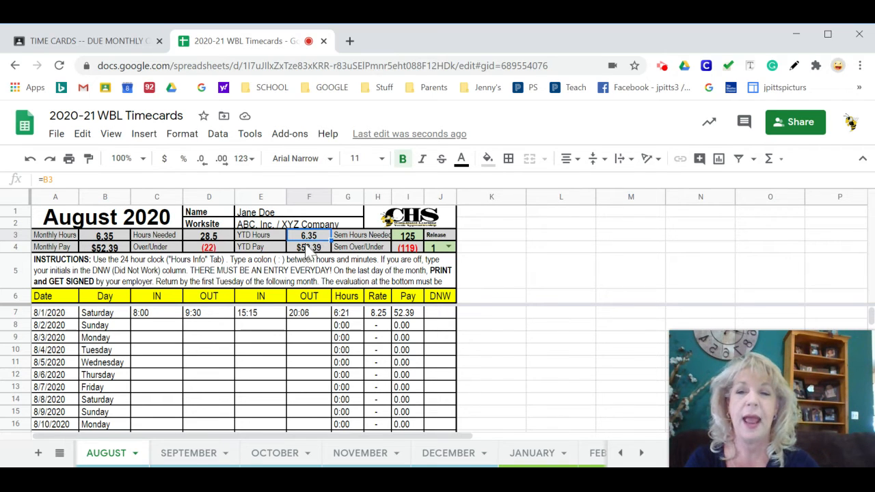
click(308, 250)
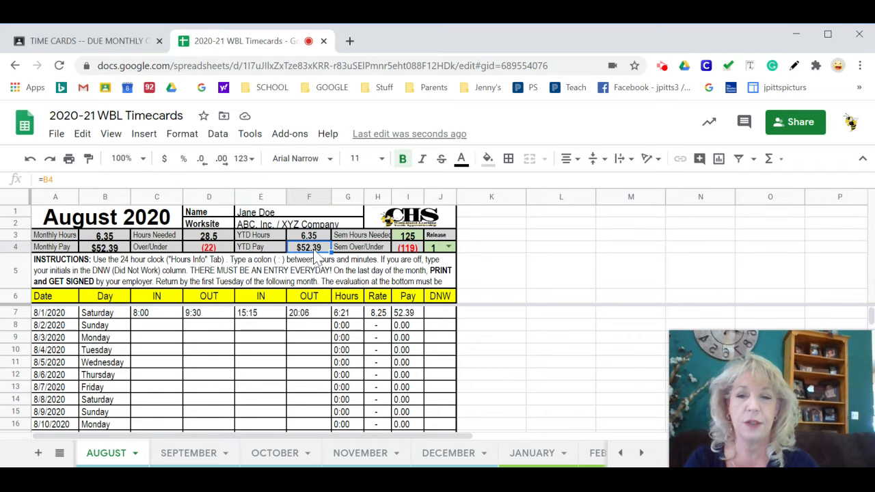
- Mark 8/2/2020 as a day off by entering DNW in its DNW column
click(156, 326)
click(434, 329)
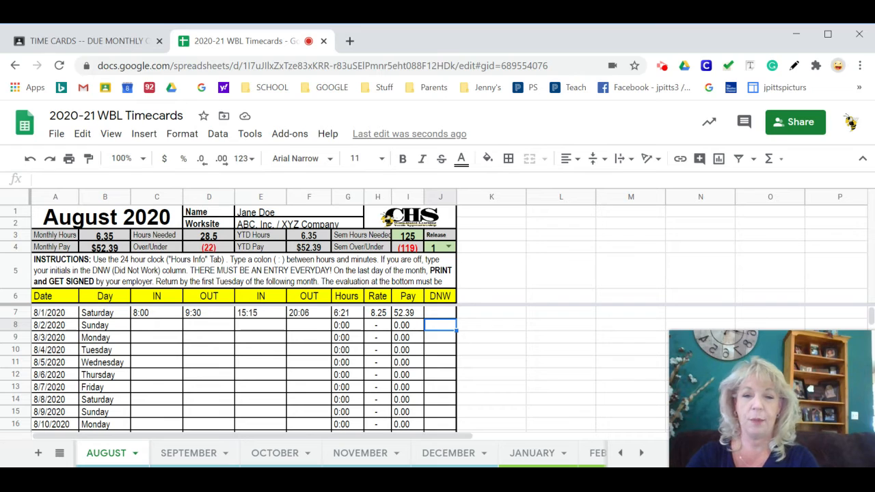
text(DNW)
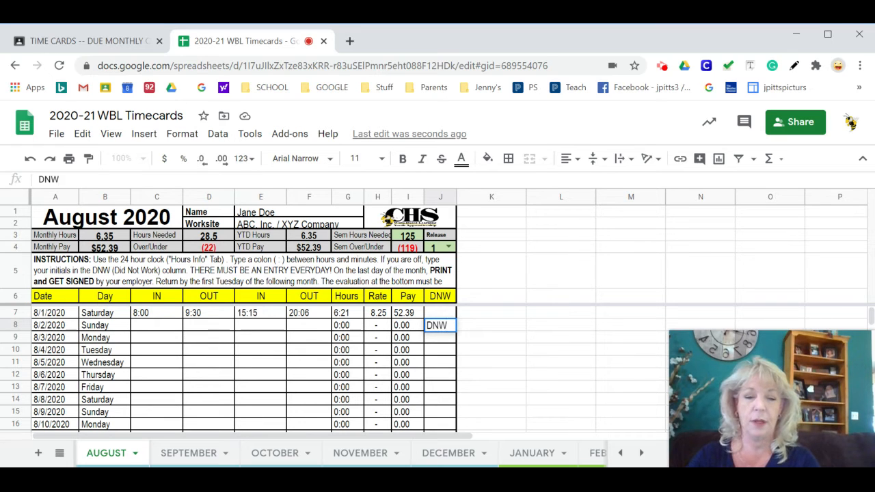
key(Return)
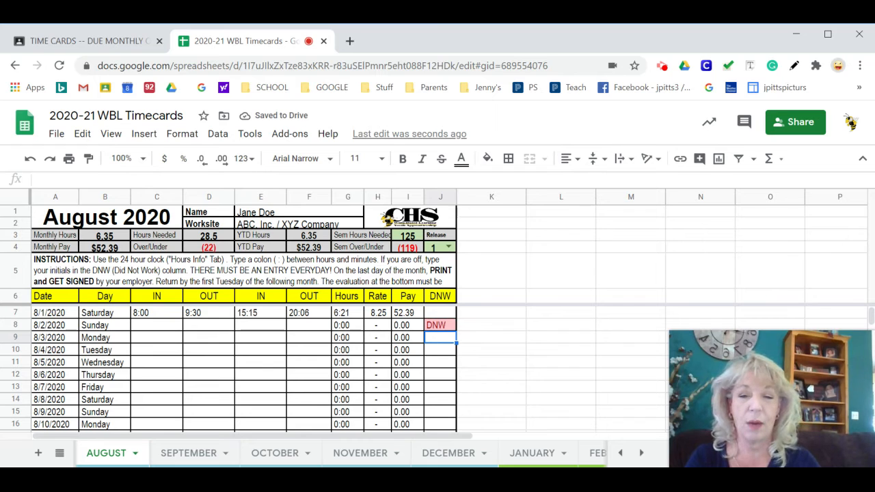
- Enter 8:00 am as the first IN time and 12:00 as the first OUT time for 8/3/2020
click(147, 339)
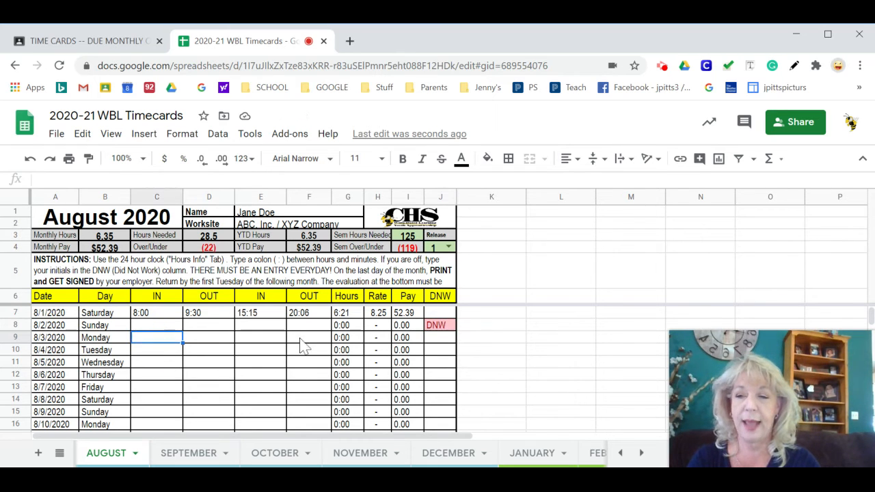
text(8:00)
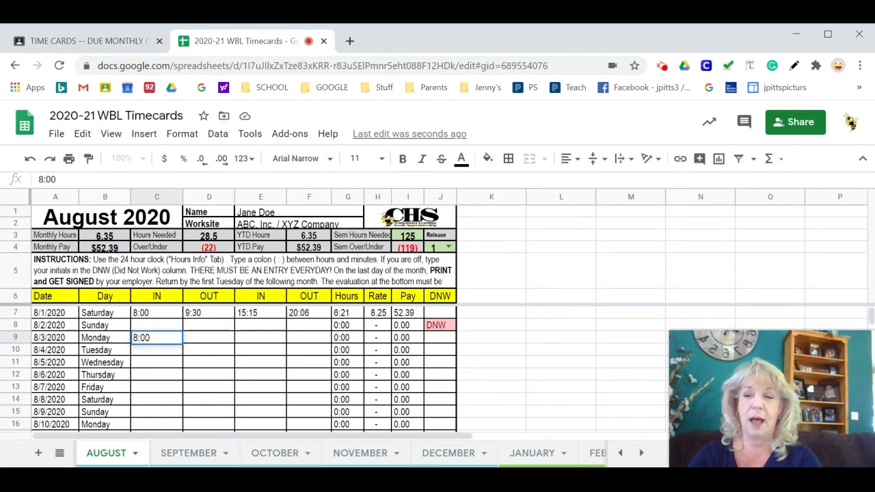
text( am)
key(Tab)
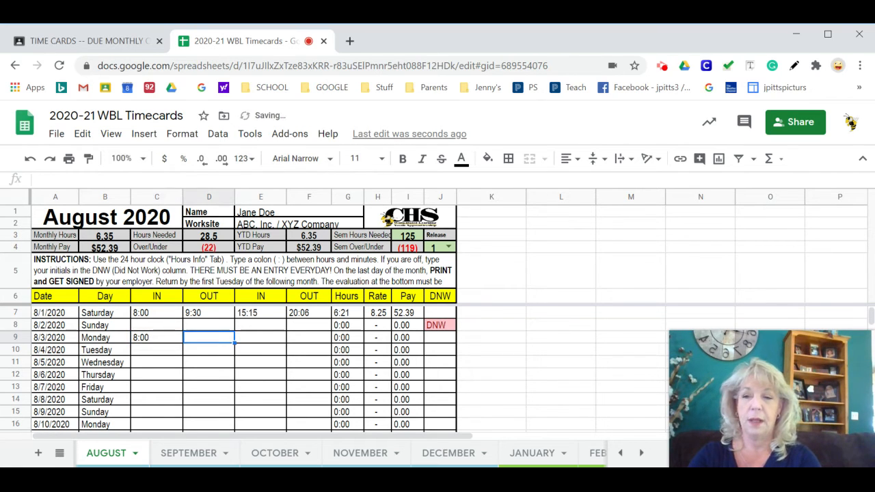
text(12)
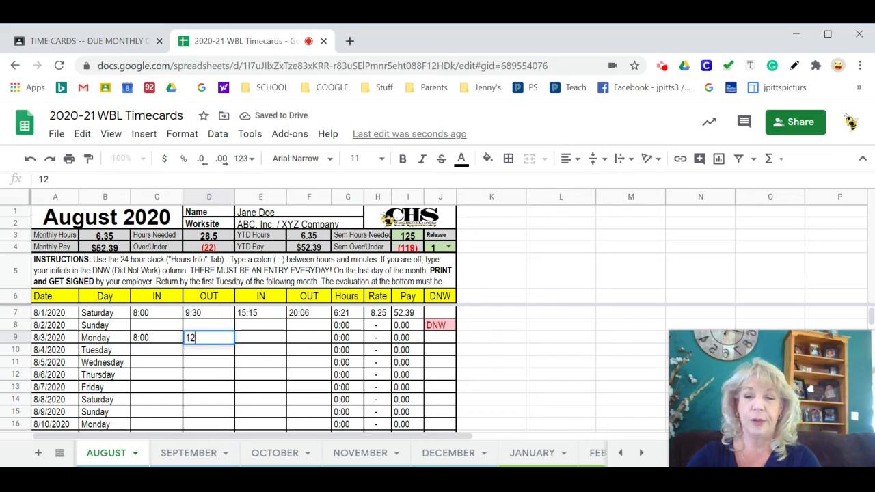
text(:00)
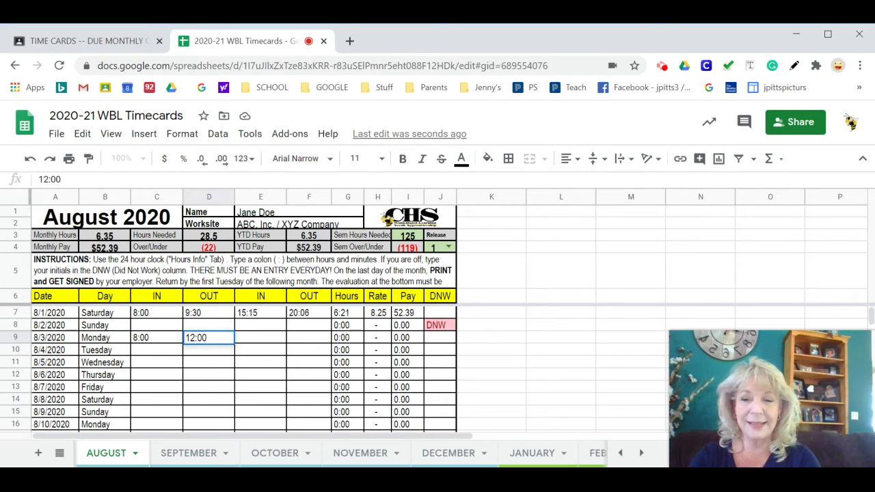
key(Return)
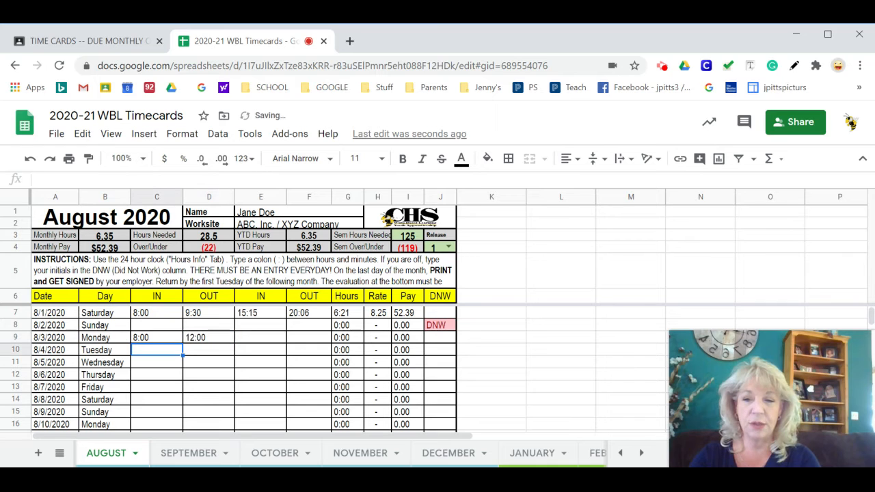
- Try 12:00 am as the first OUT time for 8/3/2020 and inspect that day's Hours cell
key(Up)
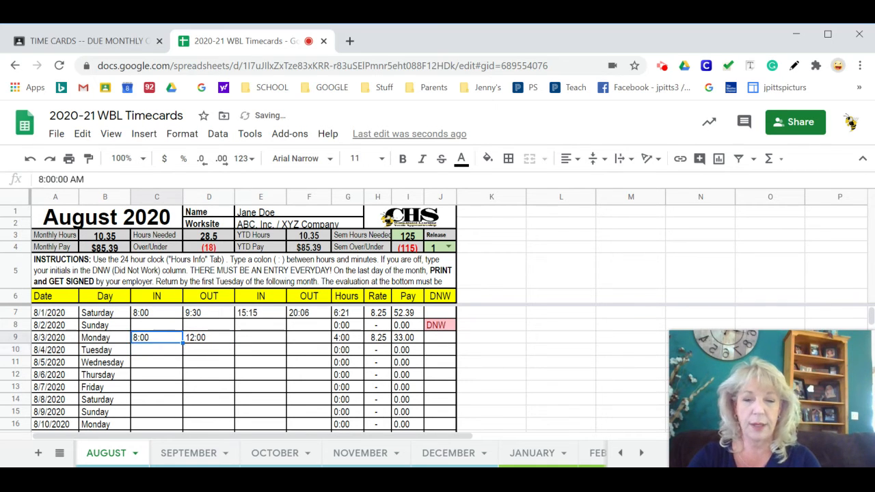
key(Right)
text(12)
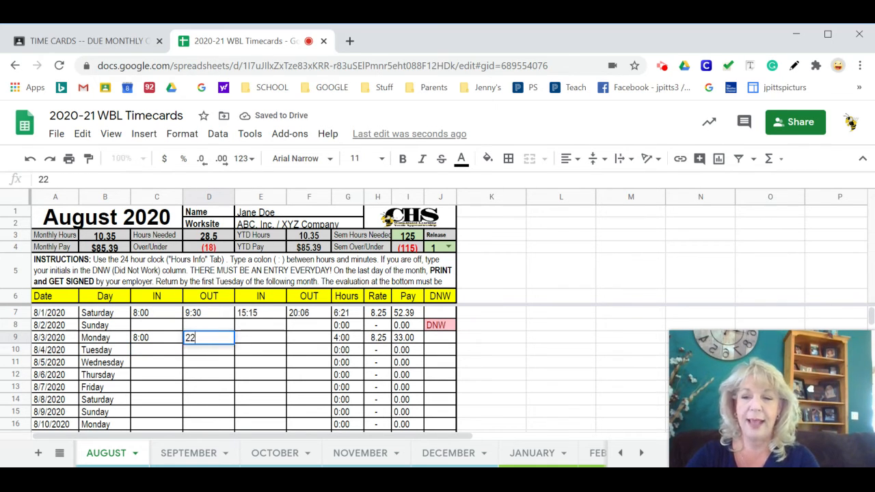
key(BackSpace)
text(11)
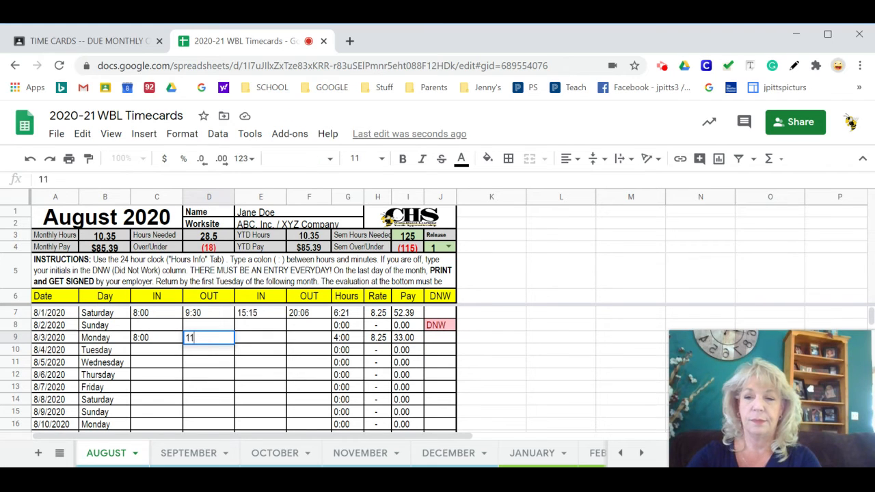
text(:00)
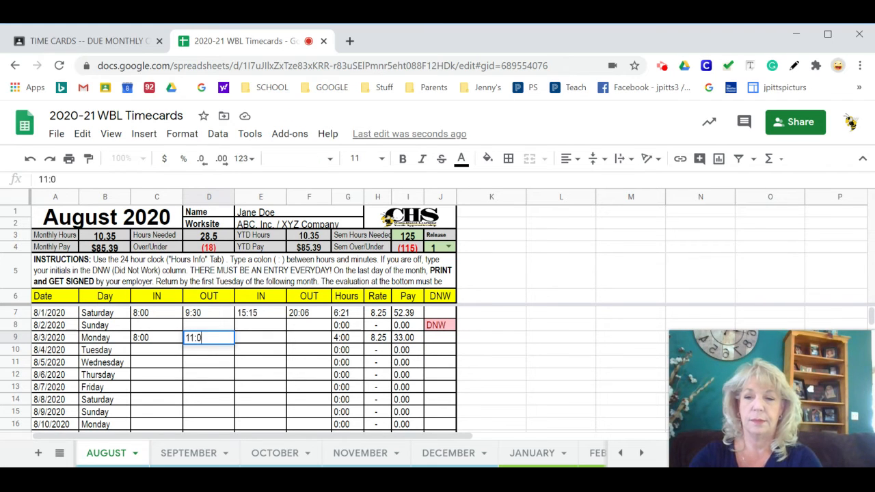
key(BackSpace)
key(BackSpace)
key(BackSpace)
key(BackSpace)
text(2)
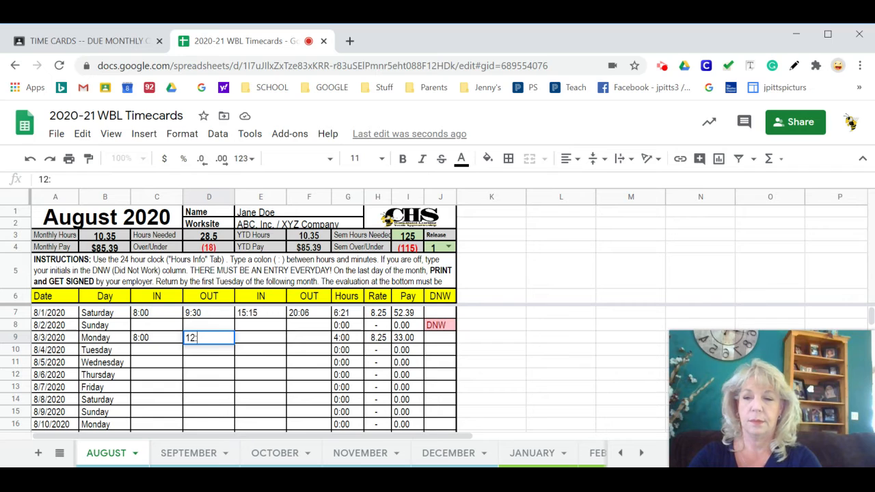
text(:00 am)
key(Return)
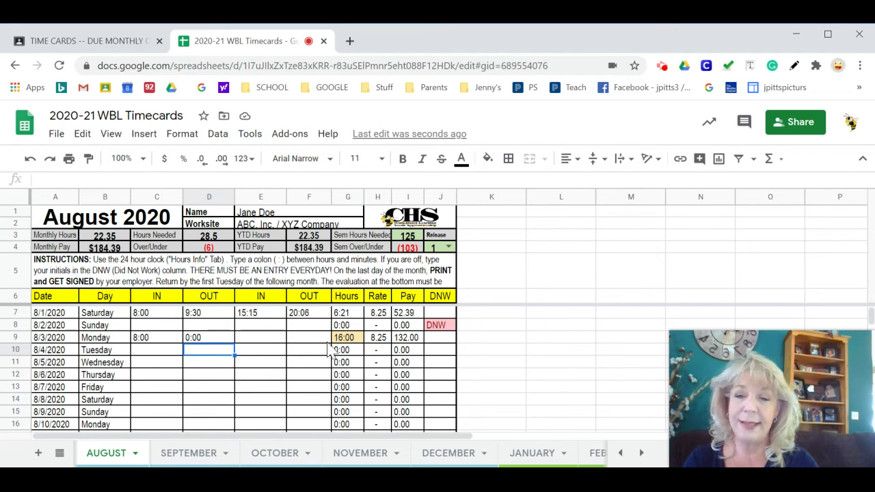
click(353, 339)
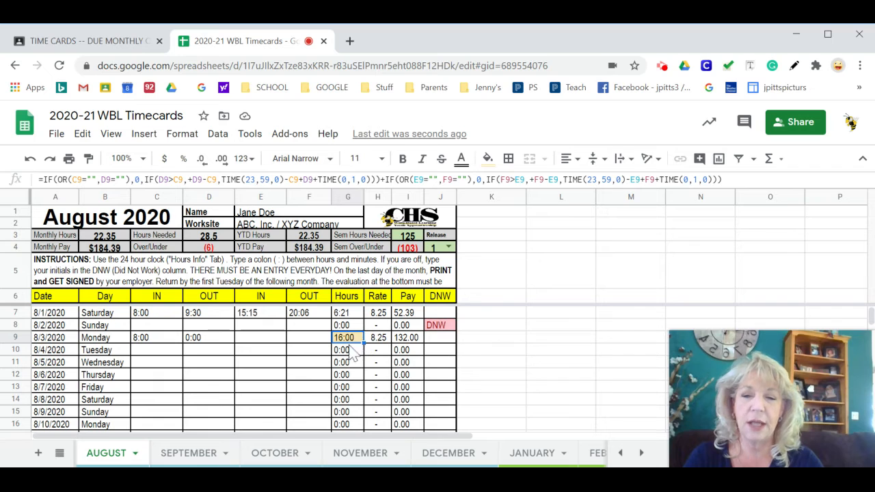
- Correct the first OUT time for 8/3/2020 to 12:00 pm
click(219, 339)
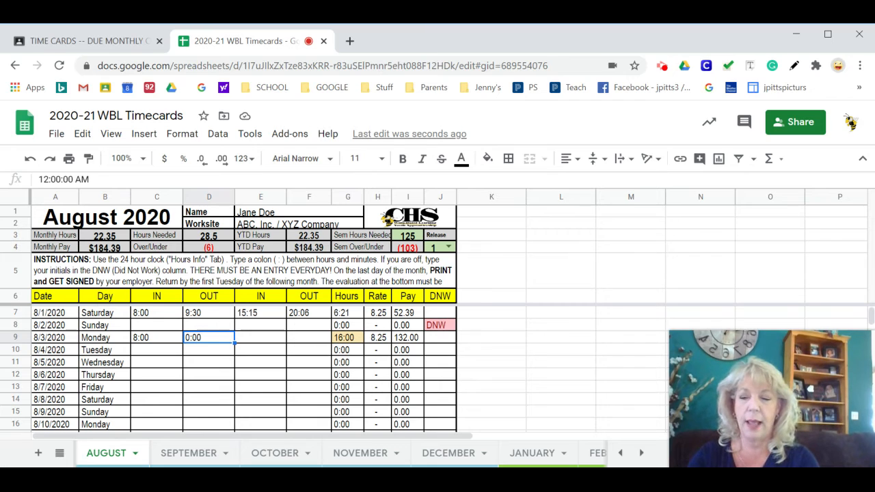
text(12:)
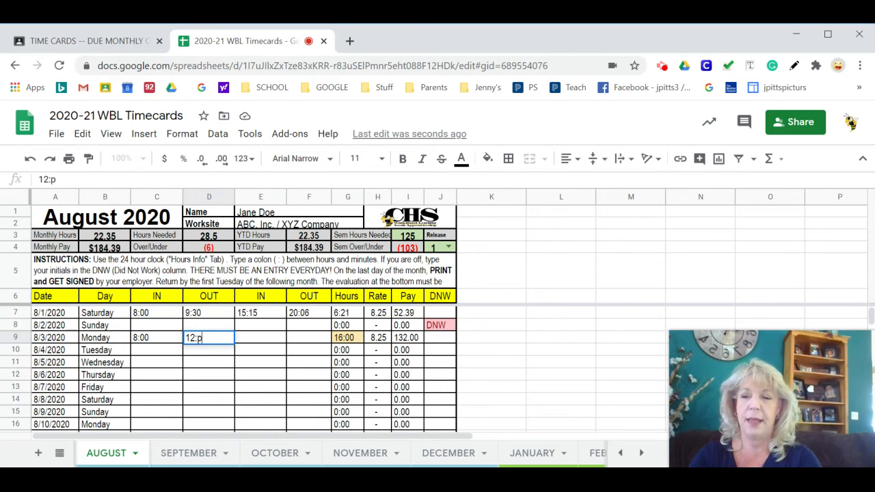
text(00)
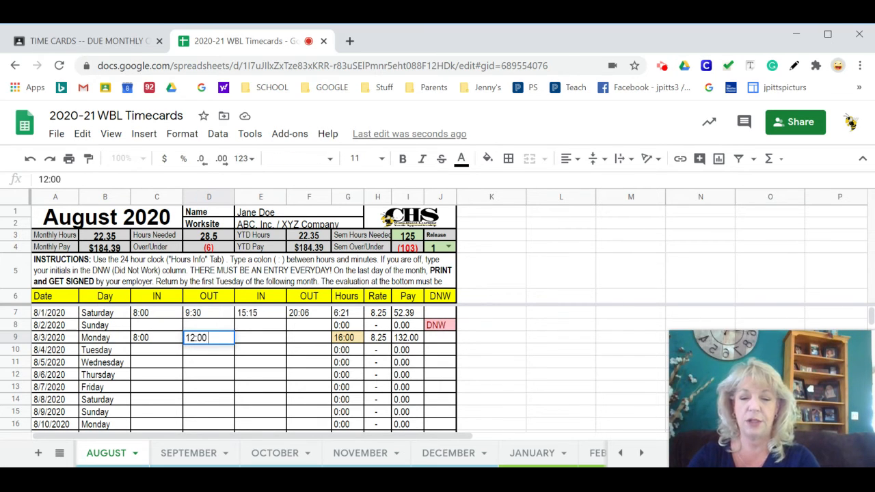
text( p,)
key(BackSpace)
text(m)
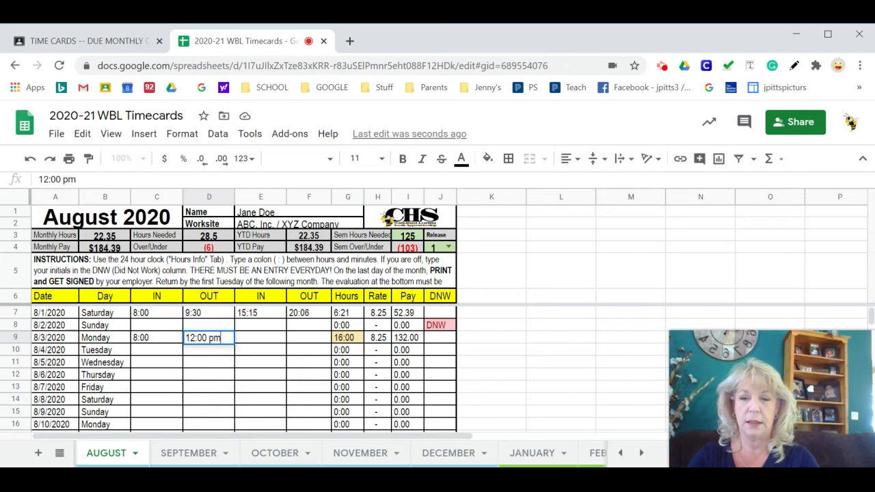
key(Return)
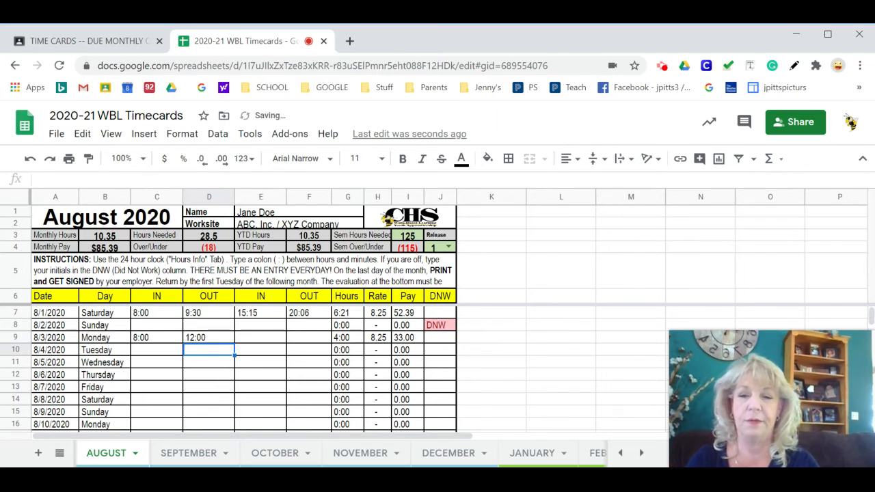
- Try to enter "8 :00 a", with a space before the colon, as the first IN time for 8/4/2020
click(163, 352)
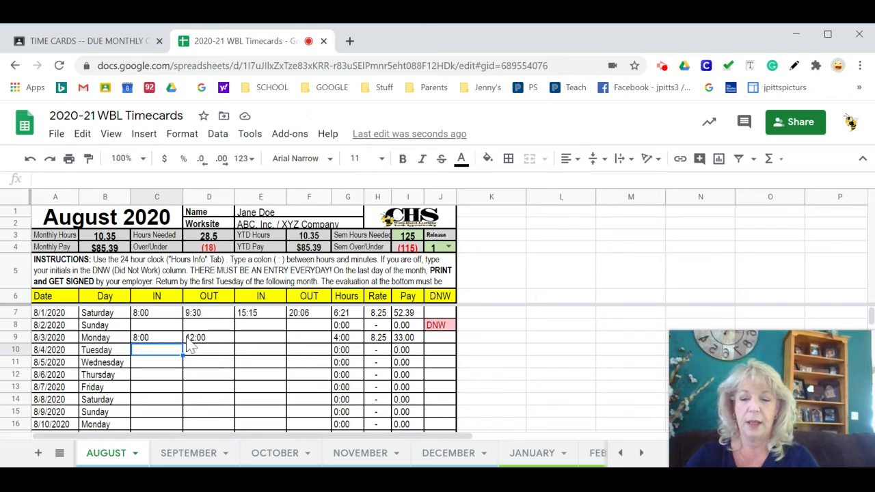
text(8)
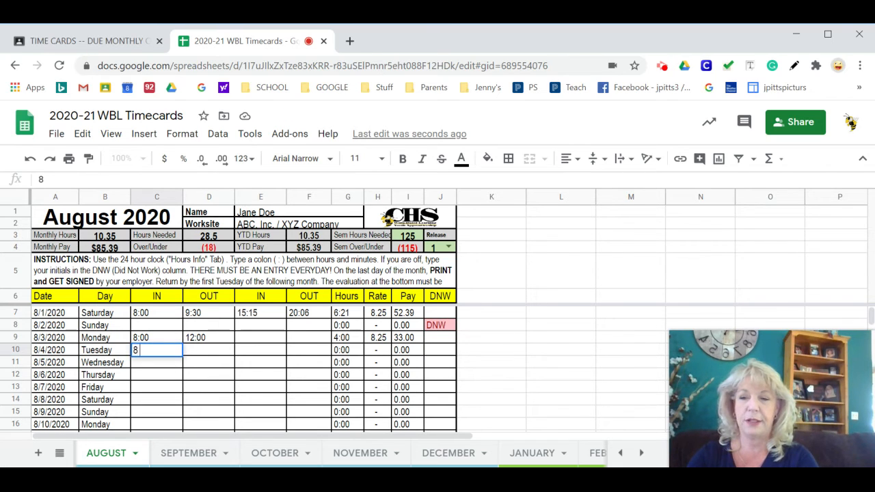
text(:00)
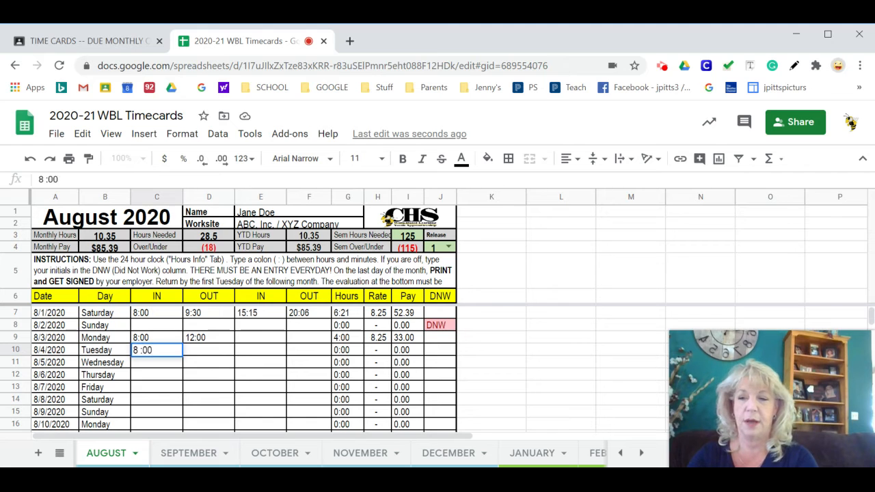
text( am)
key(Return)
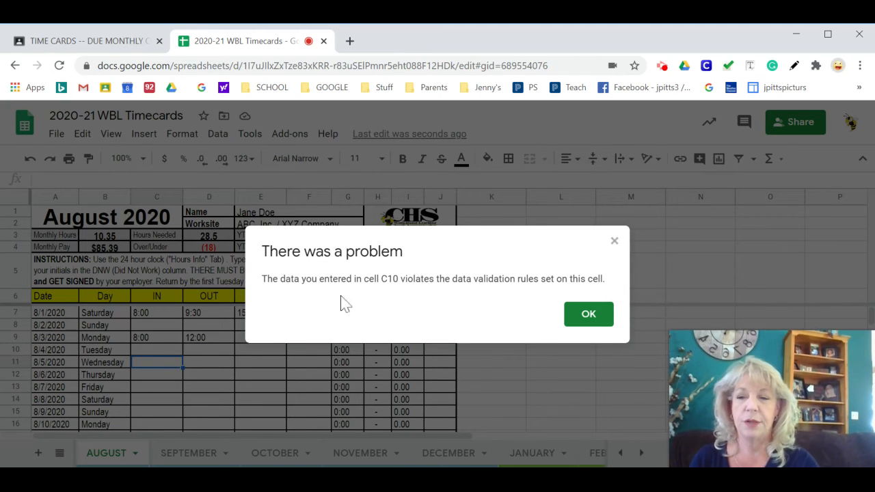
click(596, 323)
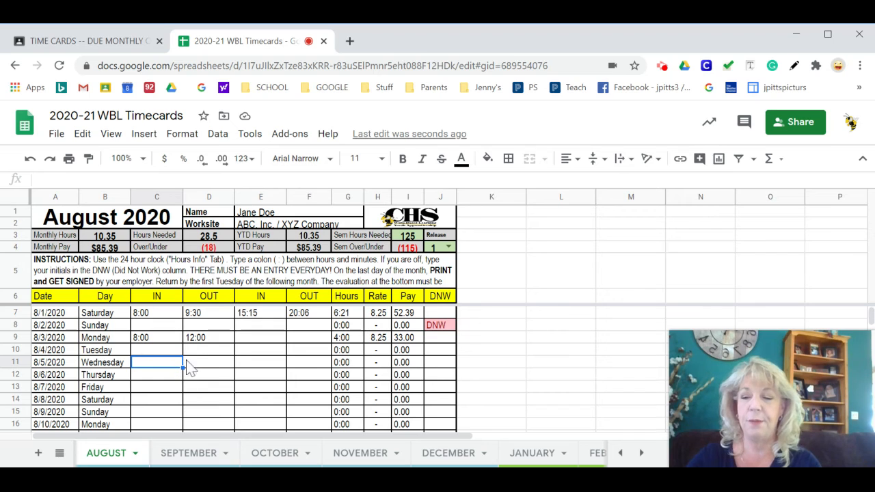
click(298, 354)
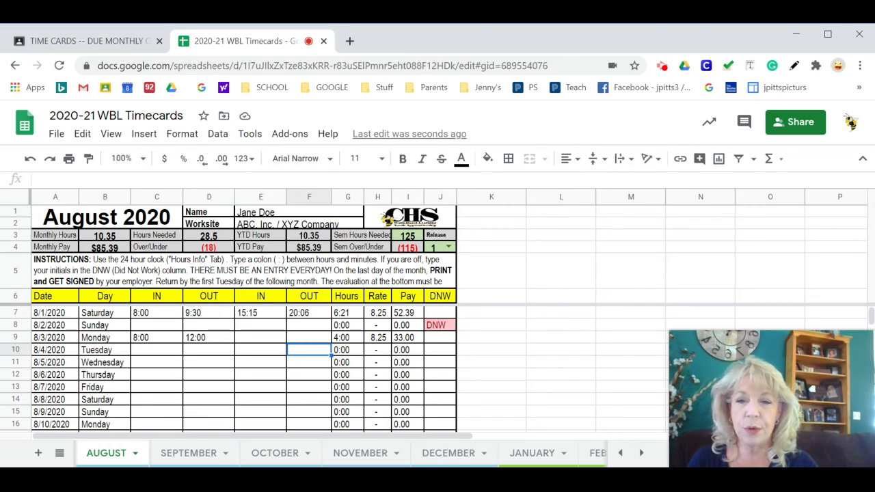
- View the work locations on the OVERALL sheet and set the worksite on the SEPTEMBER sheet to 123 Company
click(59, 453)
click(82, 272)
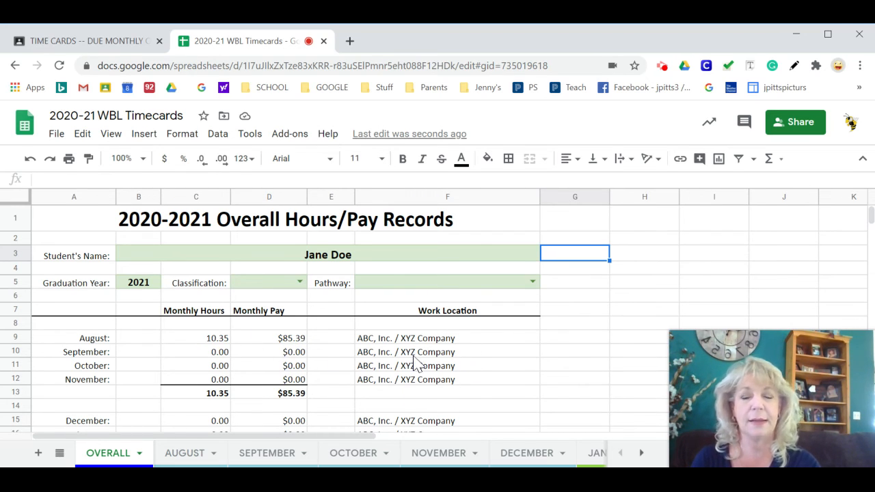
click(263, 454)
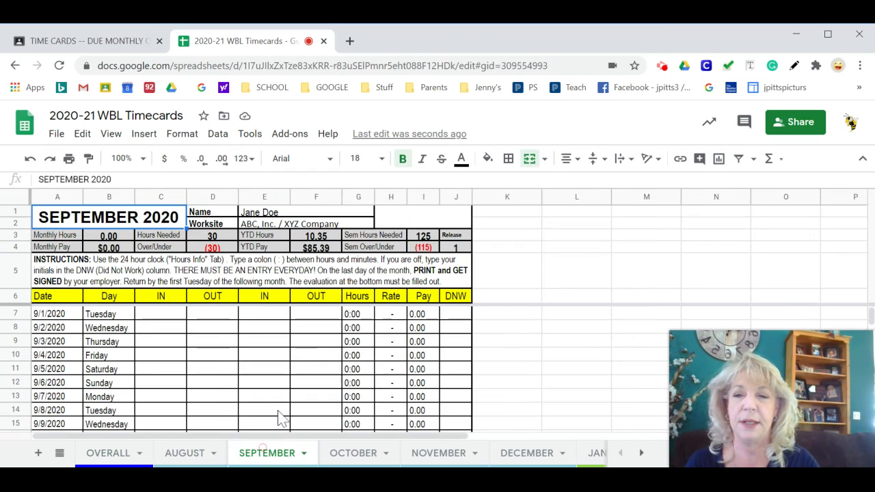
click(290, 225)
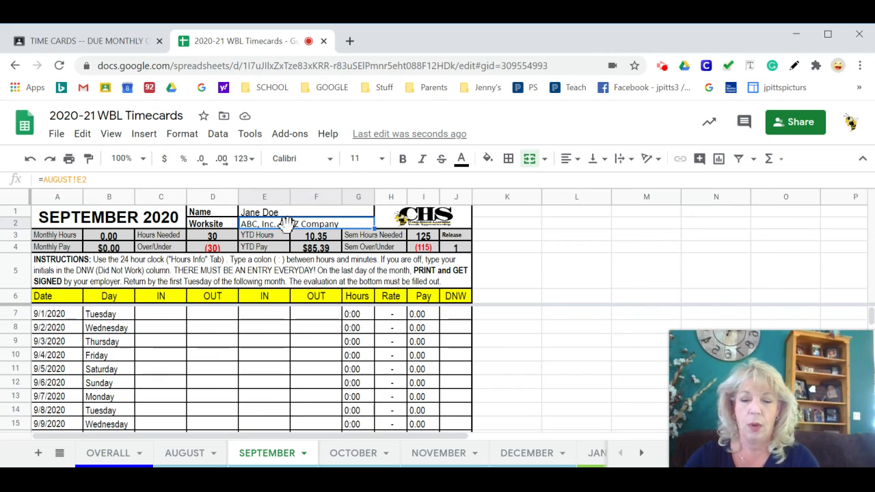
text(123 com)
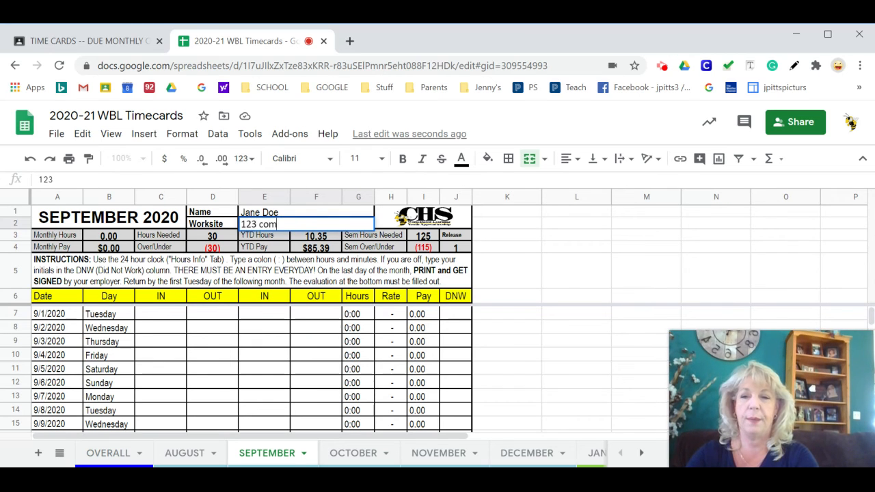
text(pa)
key(BackSpace)
key(BackSpace)
key(BackSpace)
key(BackSpace)
key(BackSpace)
key(BackSpace)
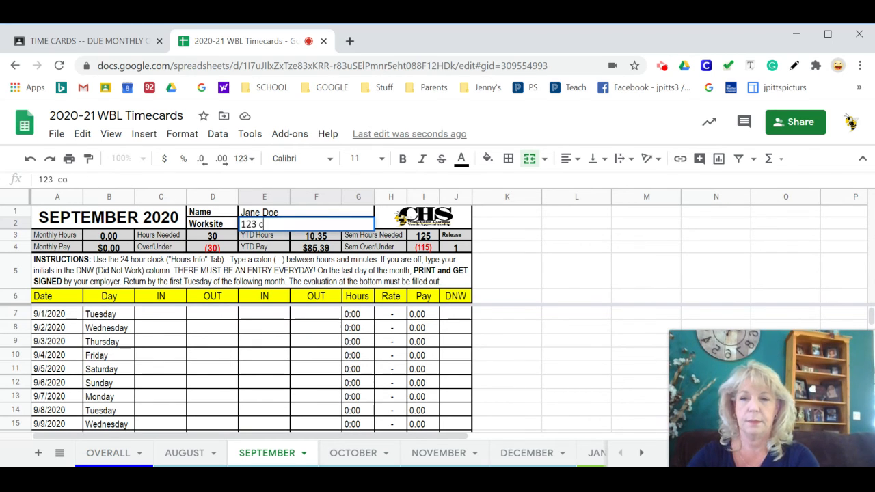
text(Company)
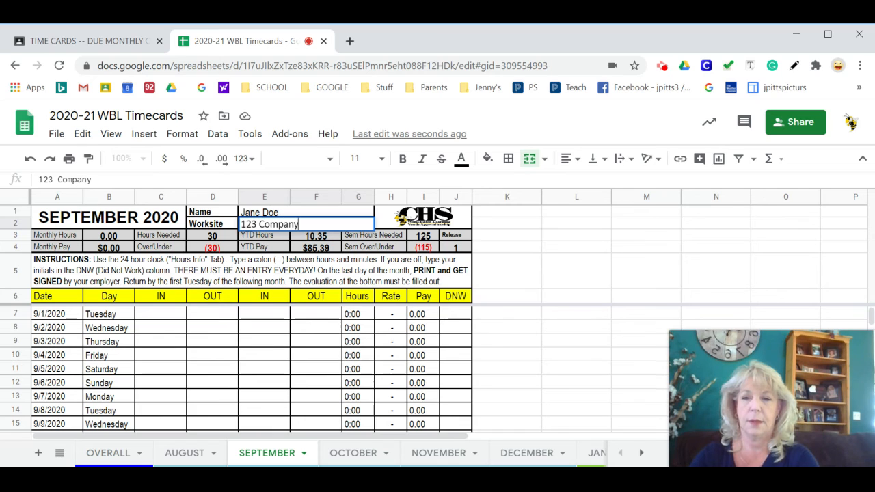
- Review the monthly work locations and student name on the OVERALL sheet, and return to the AUGUST sheet
click(102, 454)
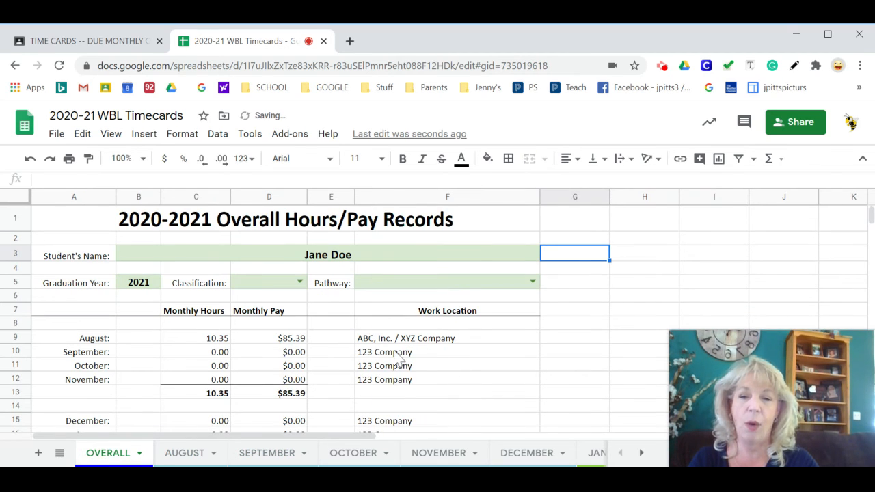
scroll(393, 421, down, 5)
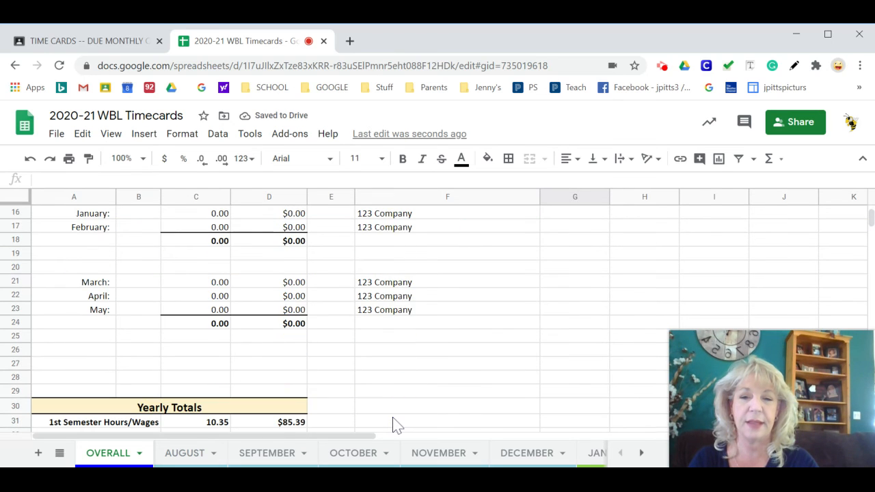
scroll(395, 423, up, 2)
scroll(395, 424, up, 3)
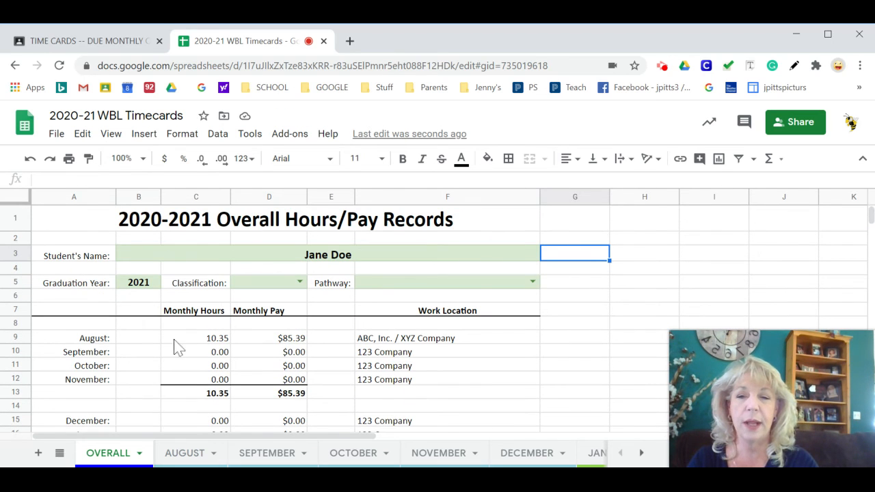
click(320, 261)
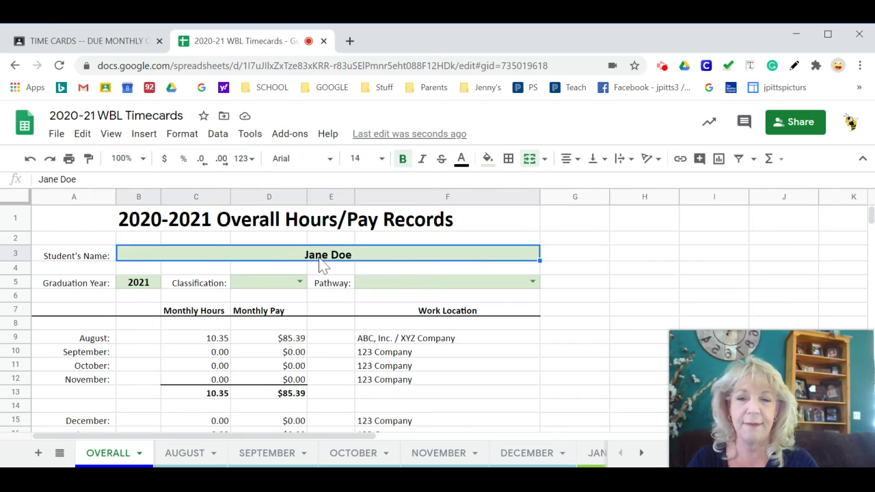
click(194, 456)
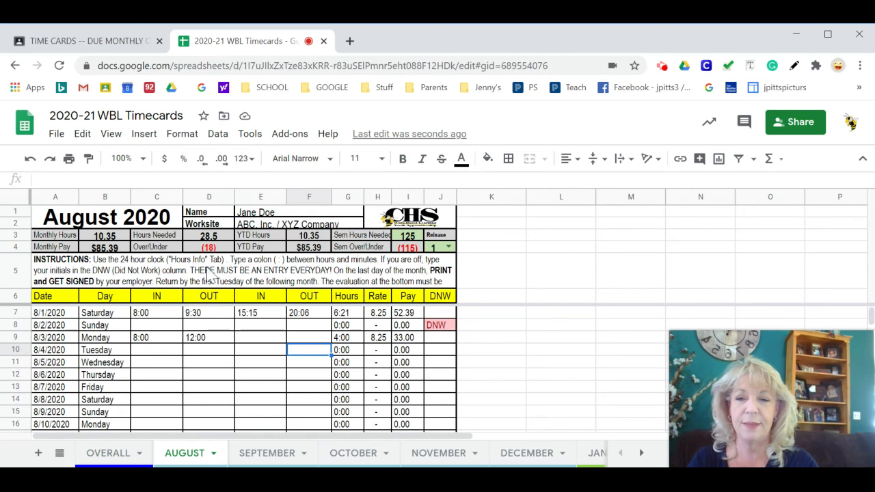
- Review the semester hours needed and release settings on the AUGUST sheet, check them on the SEPTEMBER sheet, and return to AUGUST
click(419, 237)
click(439, 247)
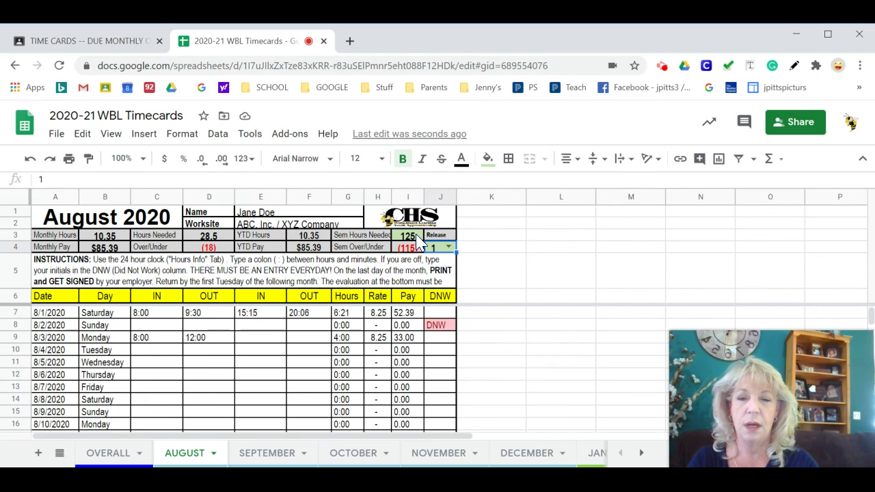
click(416, 237)
click(436, 251)
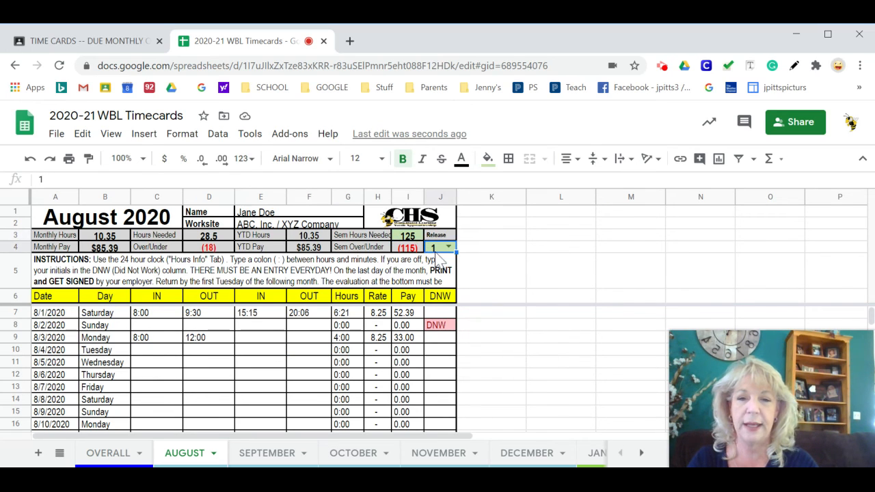
click(267, 453)
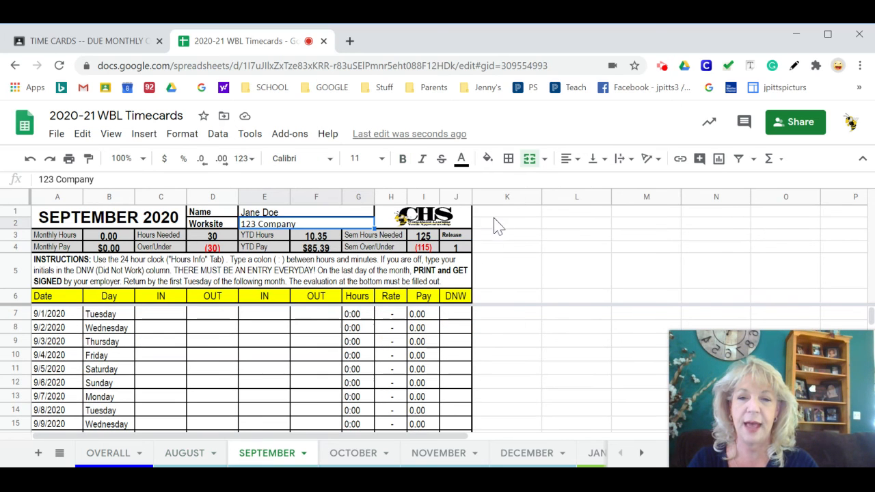
click(186, 454)
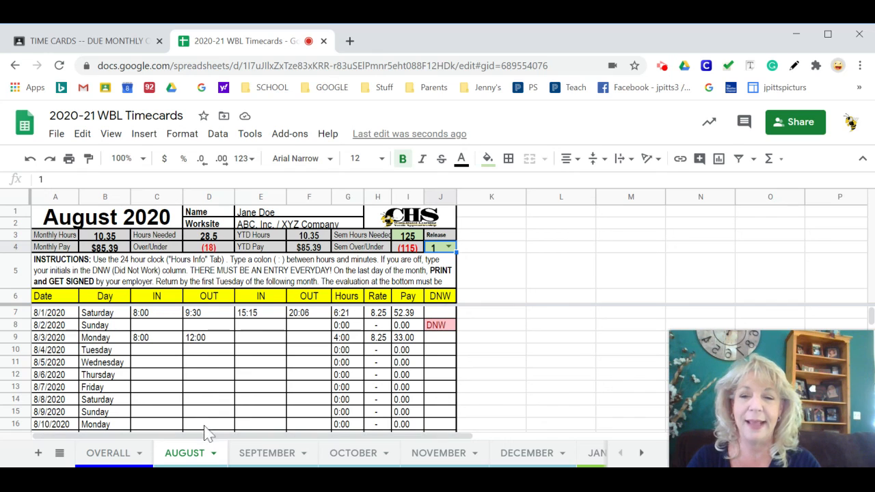
- Open the print preview of the AUGUST sheet and examine the employer evaluation and signature section at the end of the page
click(259, 368)
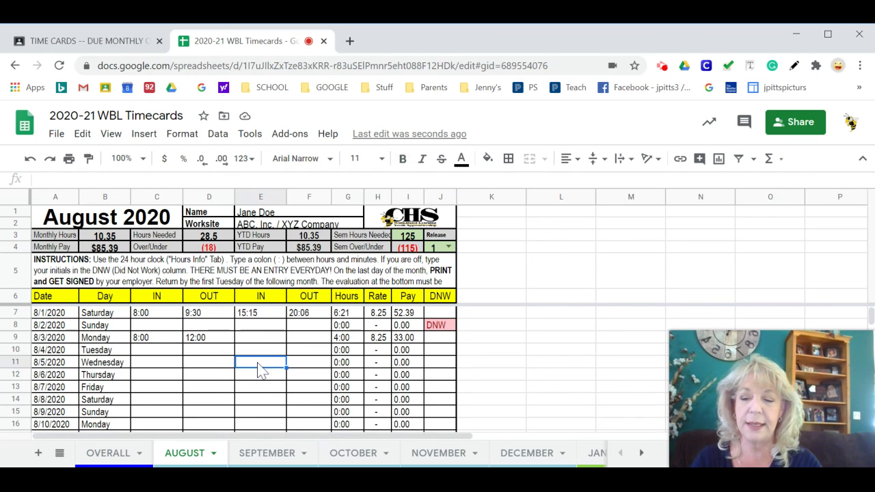
click(69, 159)
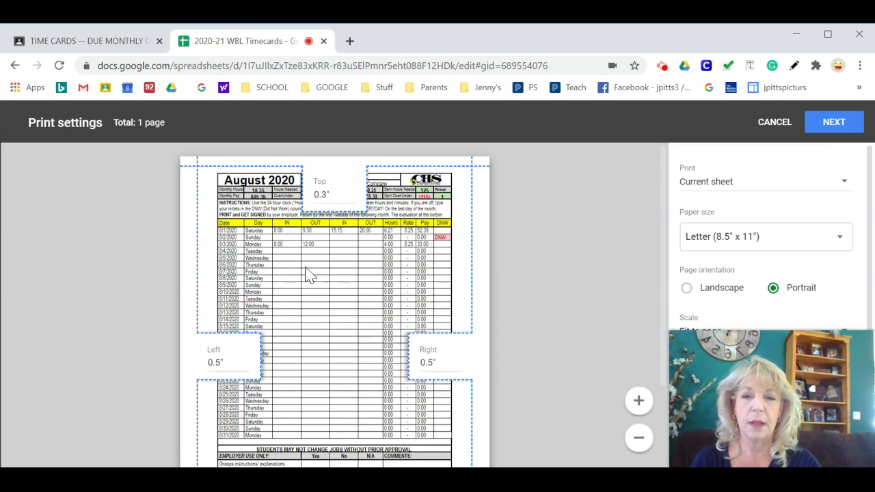
scroll(307, 274, down, 3)
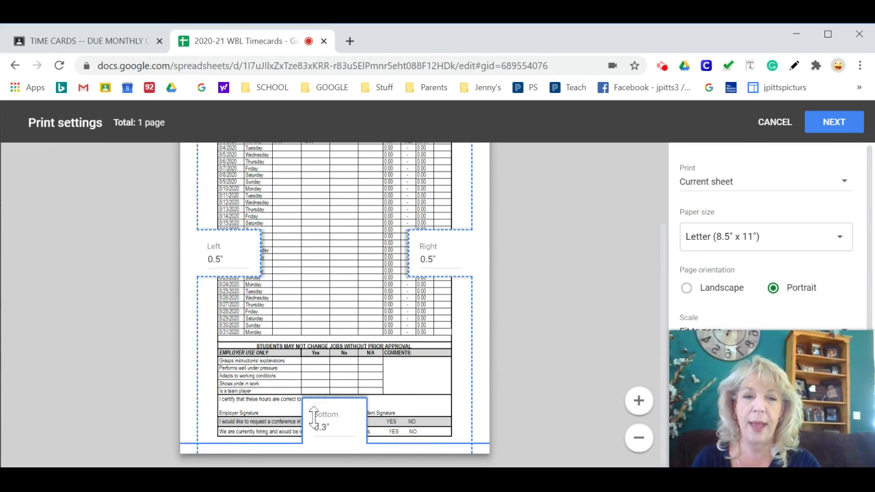